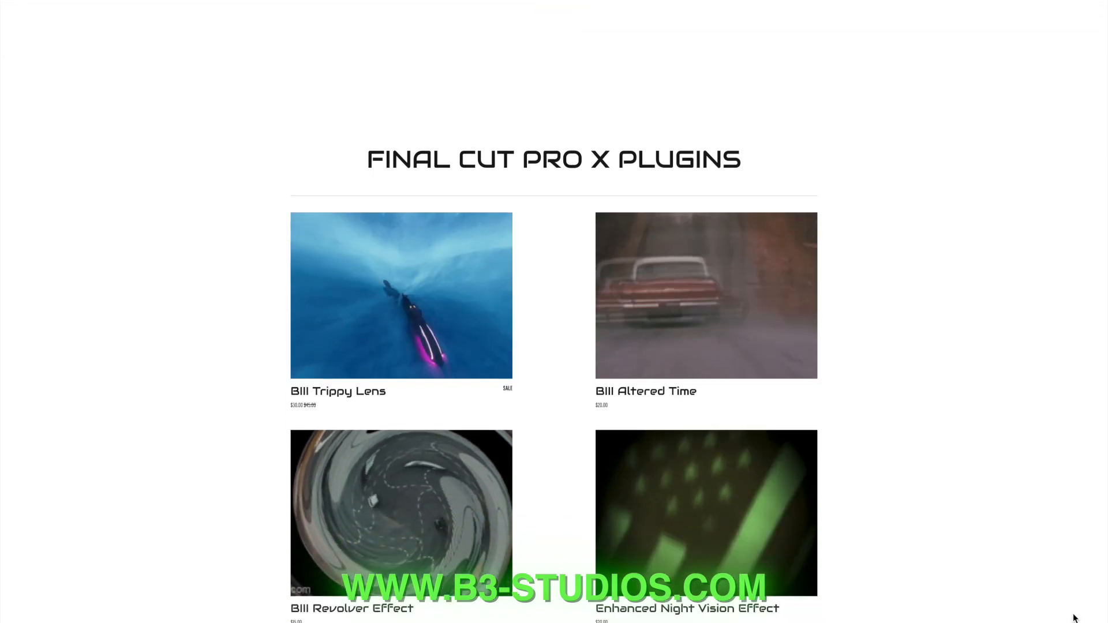
Step: Look through the Final Cut Pro X plugins offered on the B3 Studios page, from Trippy Lens down to Outline Flare
scroll(1074, 618, "down", 2)
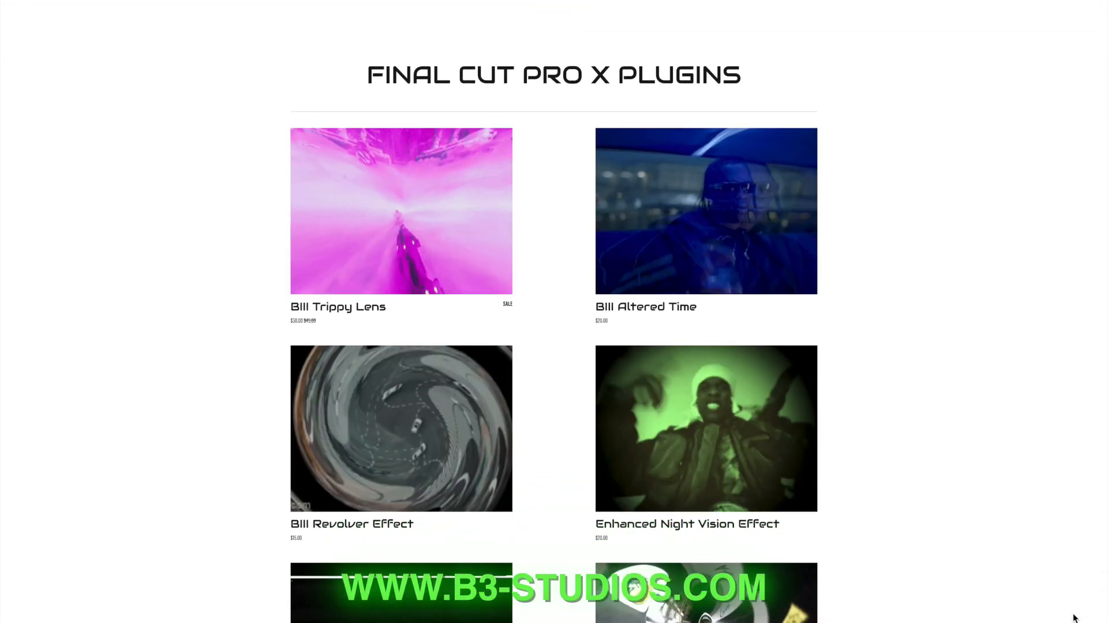
scroll(1074, 618, "down", 2)
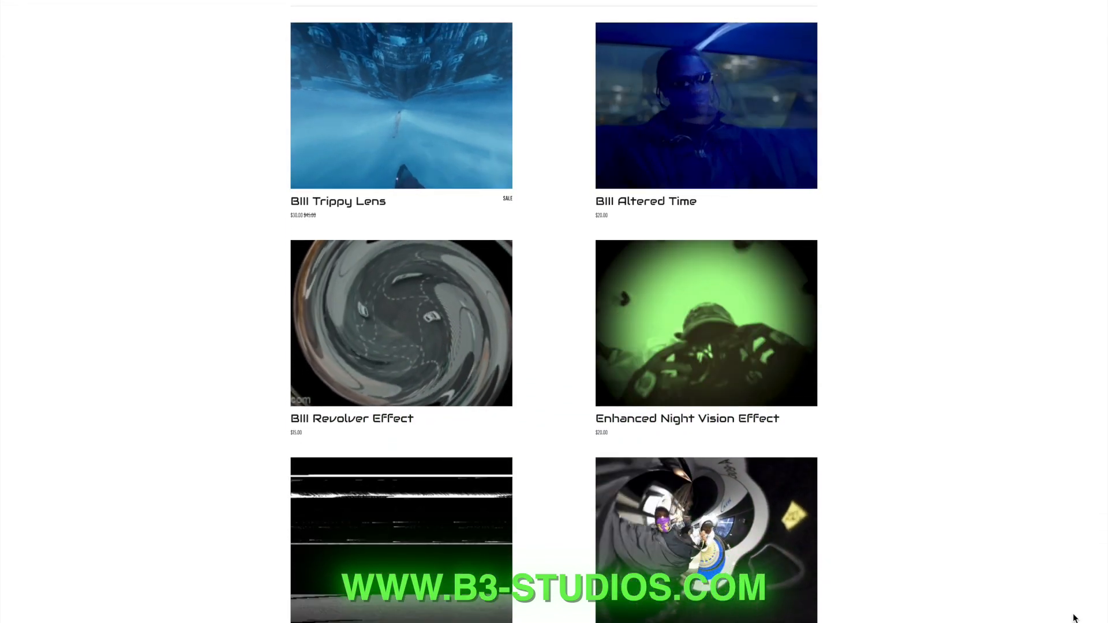
scroll(1074, 618, "down", 3)
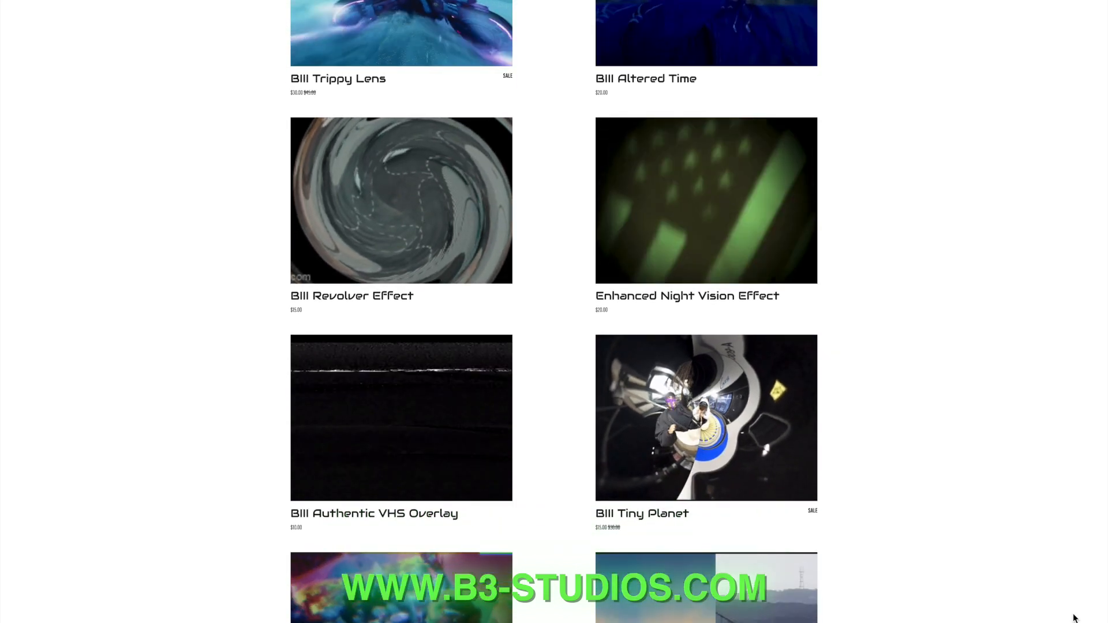
scroll(1074, 618, "down", 3)
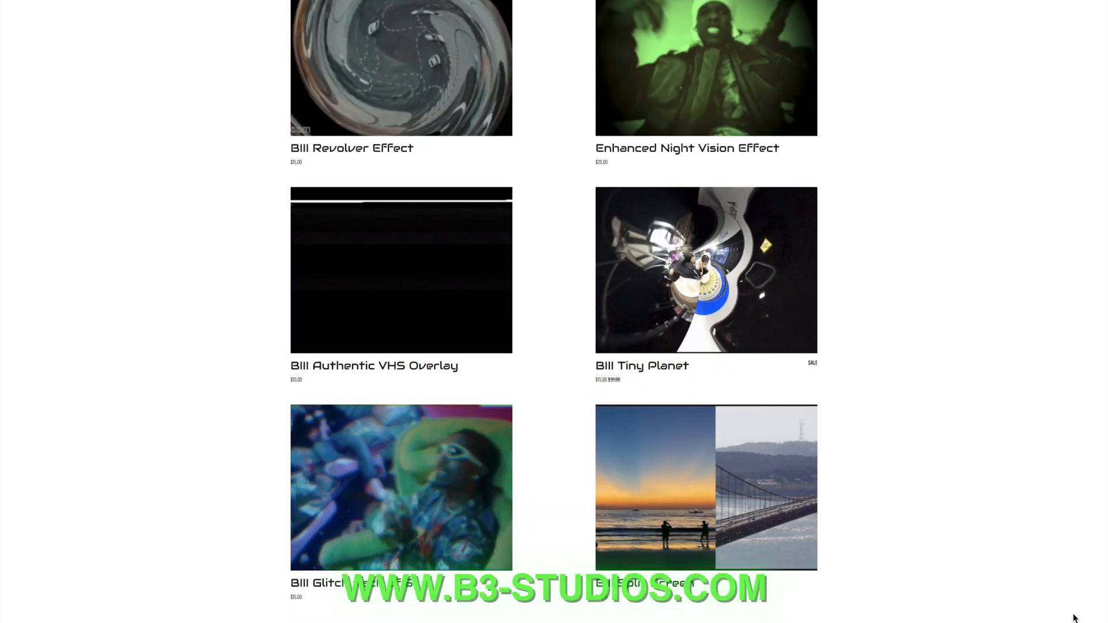
scroll(1075, 618, "down", 2)
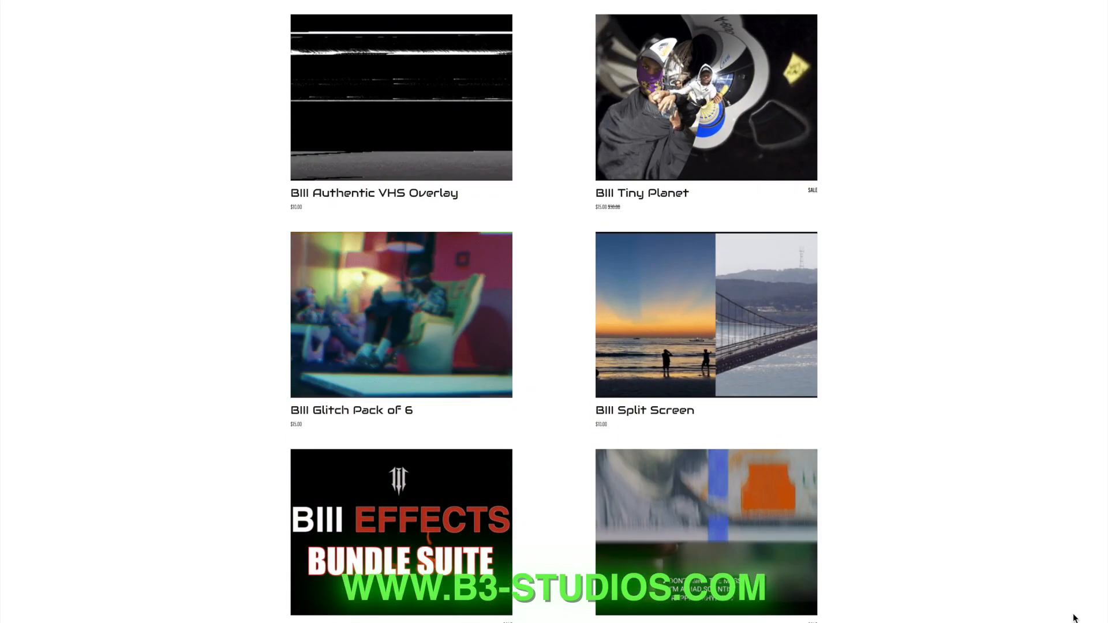
scroll(1074, 618, "down", 3)
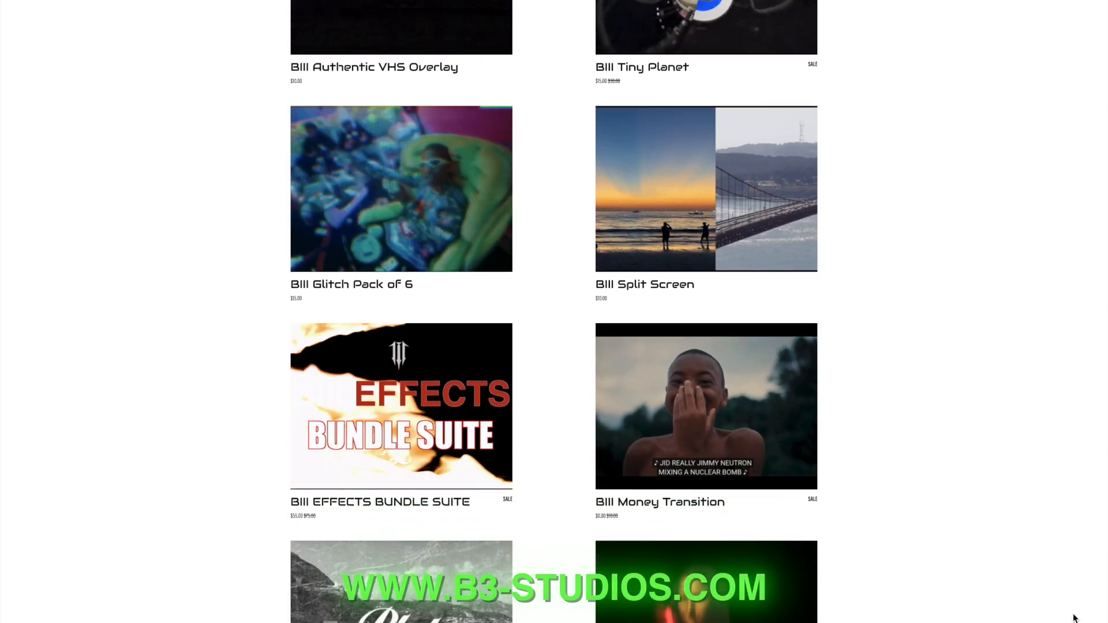
scroll(1074, 618, "down", 5)
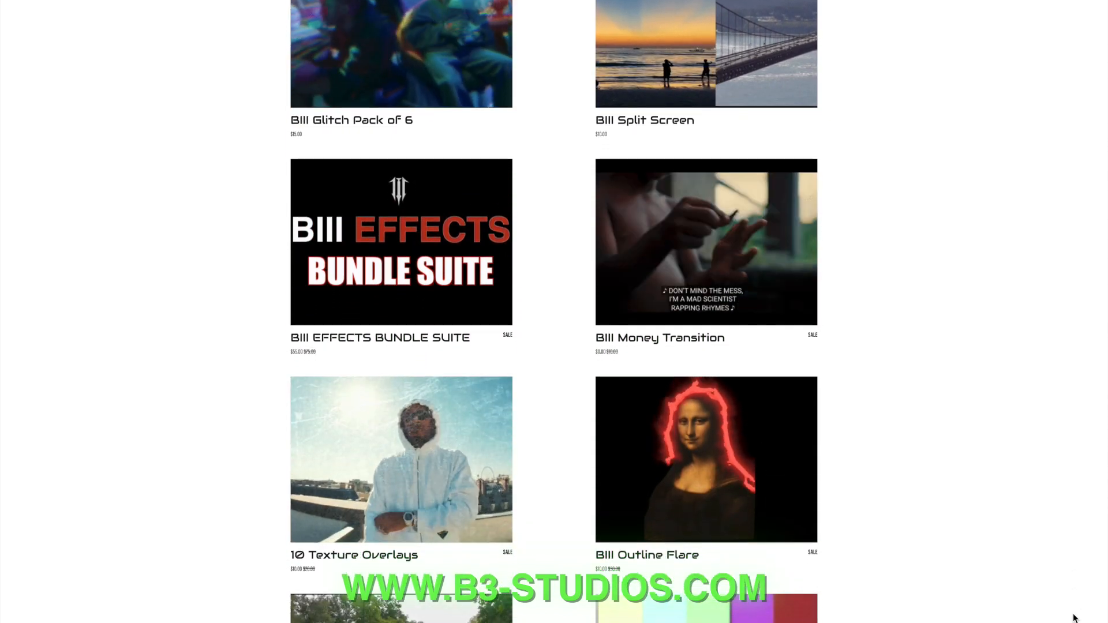
scroll(1074, 618, "down", 1)
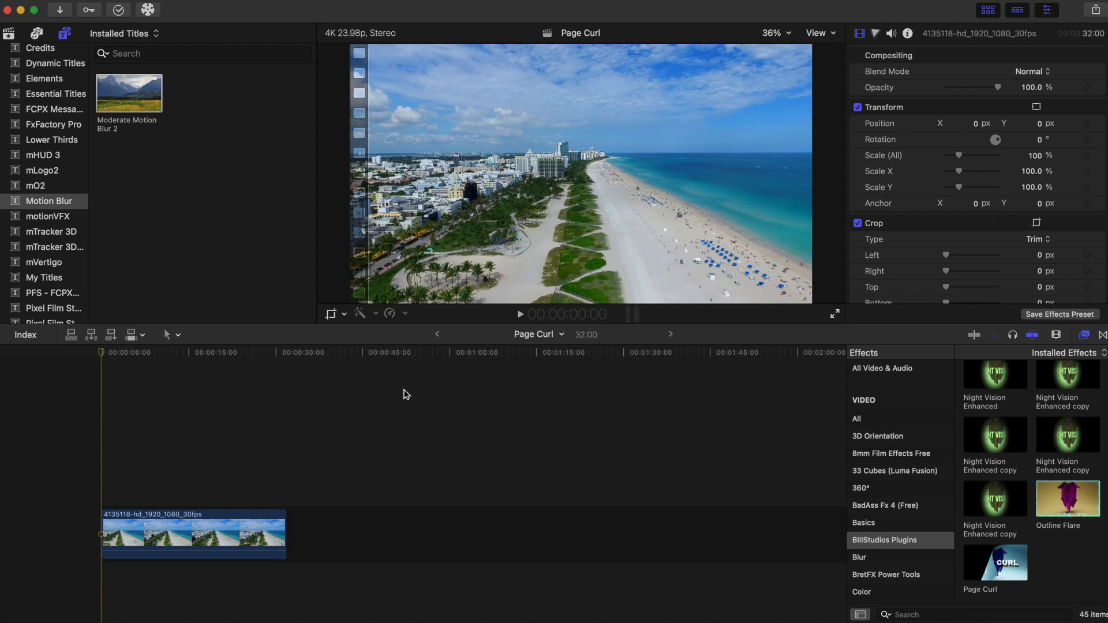
Step: Duplicate the beach clip above the original and extend a hold frame at the copy's start to about 12:15
left_click(209, 530)
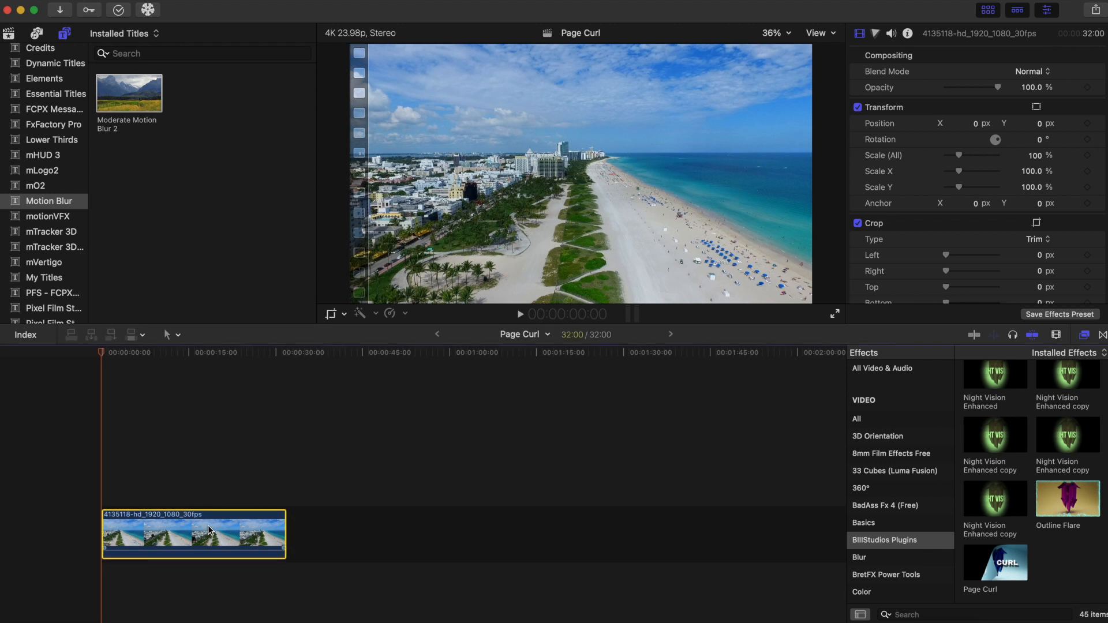
left_click_drag(209, 529, 207, 470)
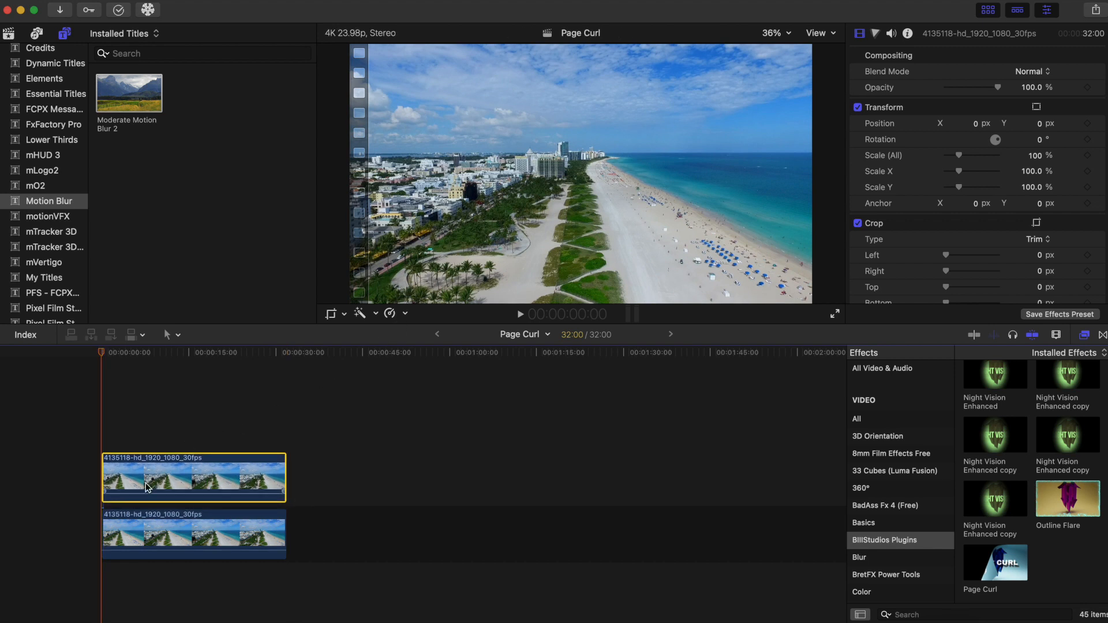
left_click(405, 314)
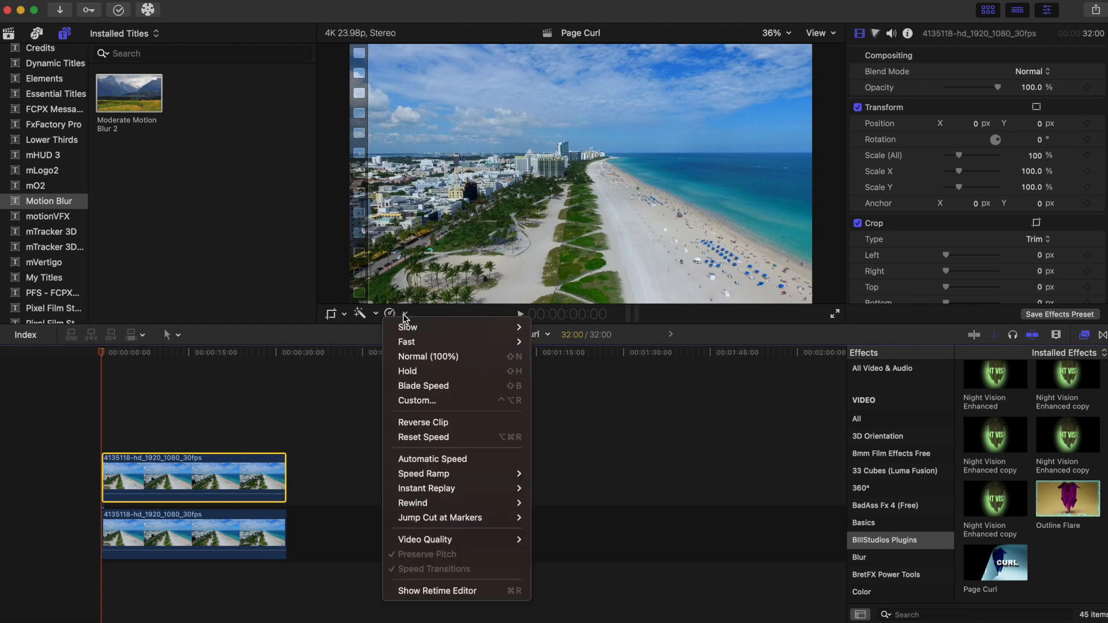
left_click(414, 372)
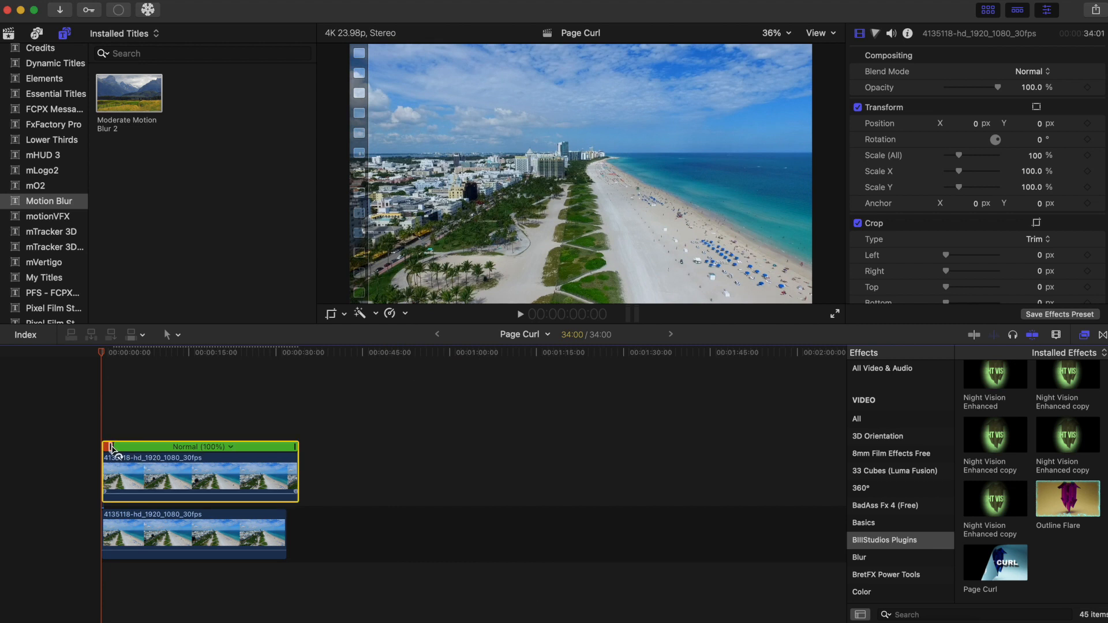
left_click_drag(112, 449, 174, 461)
Step: Split the upper clip where its hold segment ends and delete the remaining normal-speed part
left_click(175, 427)
left_click(179, 463)
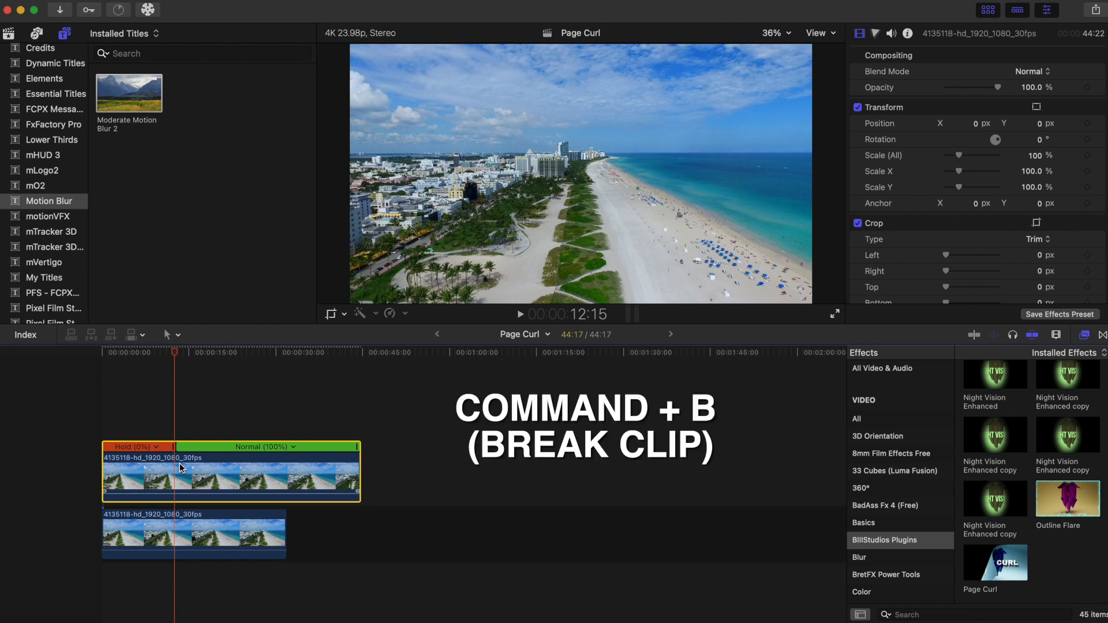
key("super+b")
left_click(201, 471)
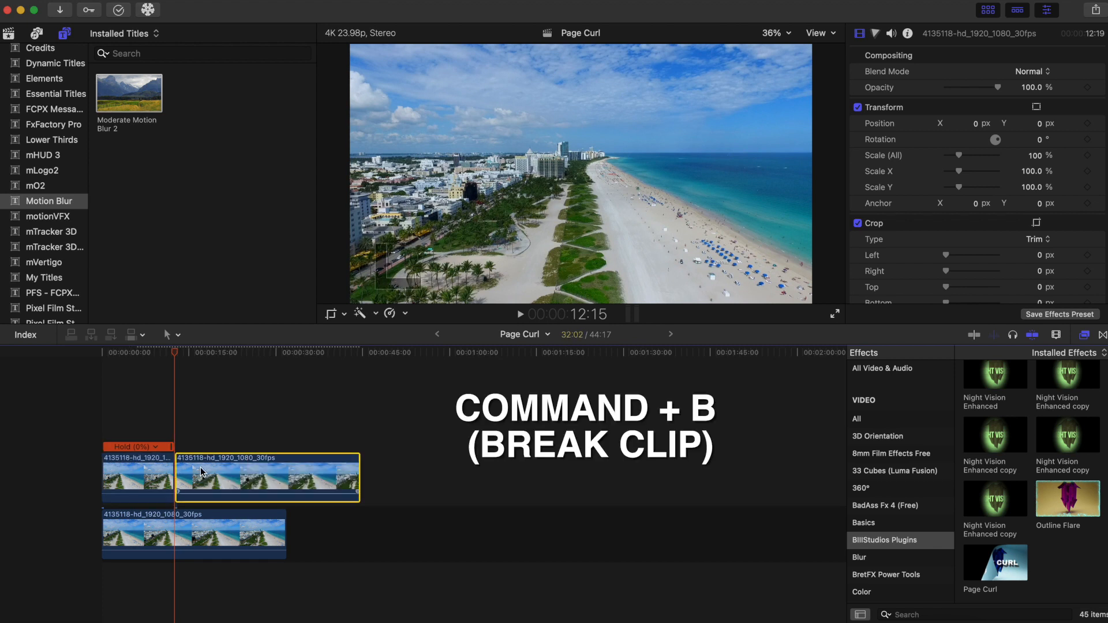
key("Delete")
Step: Insert the held clip ahead of the original in the main storyline and rename it "middle"
left_click_drag(147, 481, 134, 542)
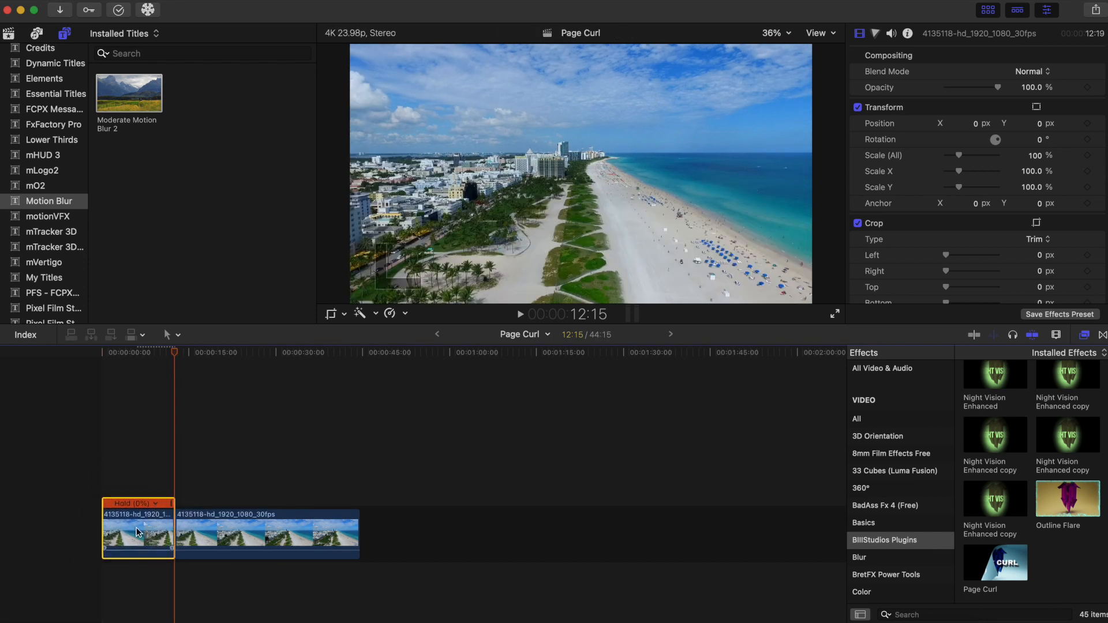
left_click(105, 475)
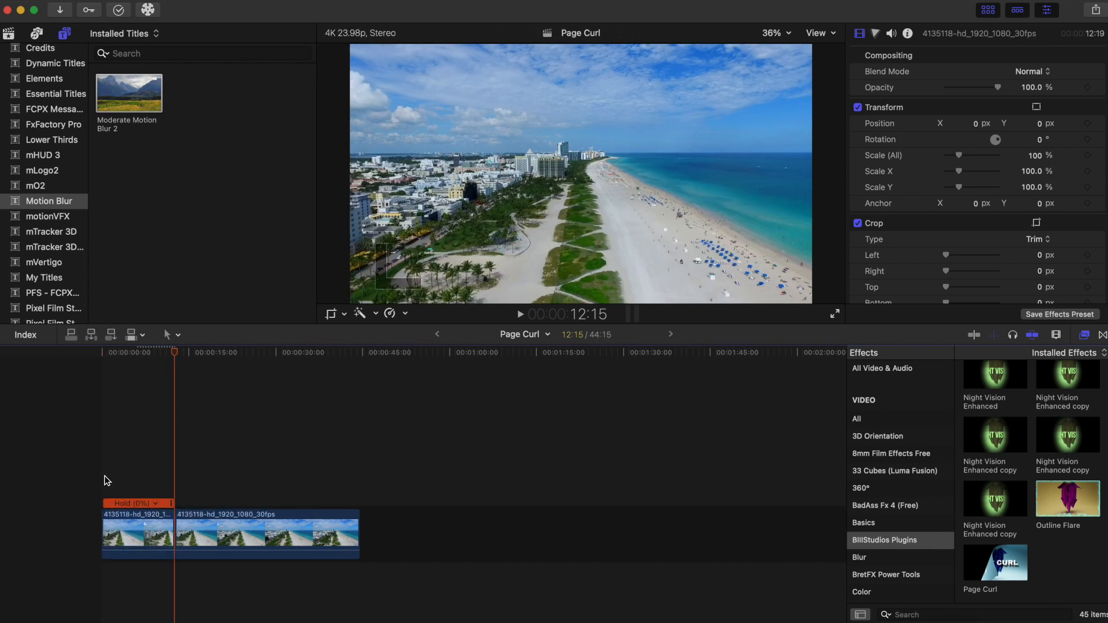
left_click(128, 514)
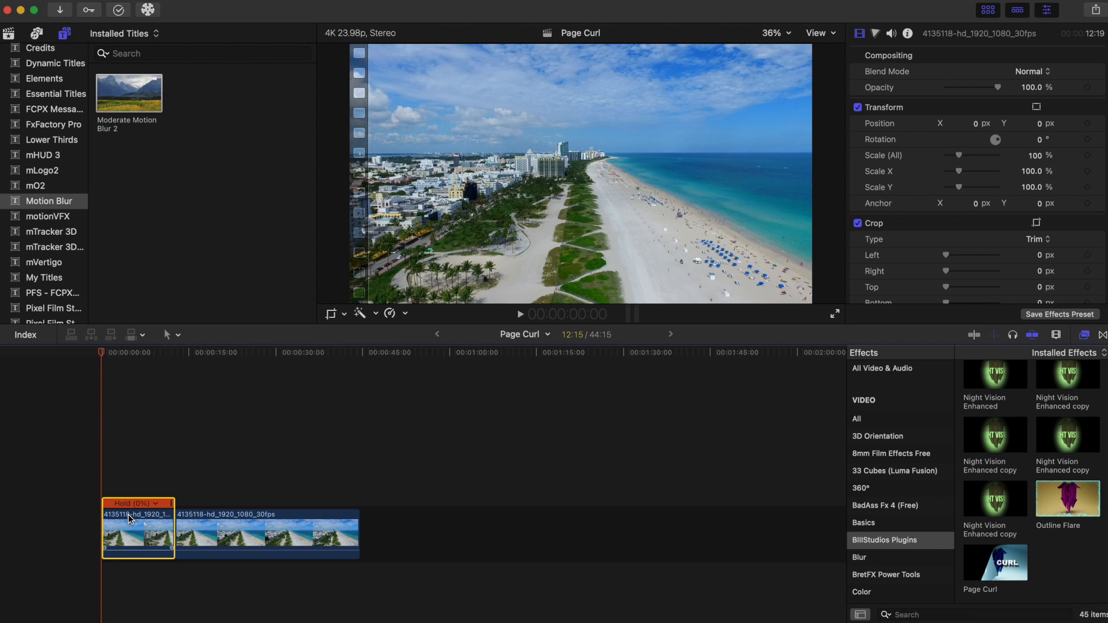
right_click(128, 519)
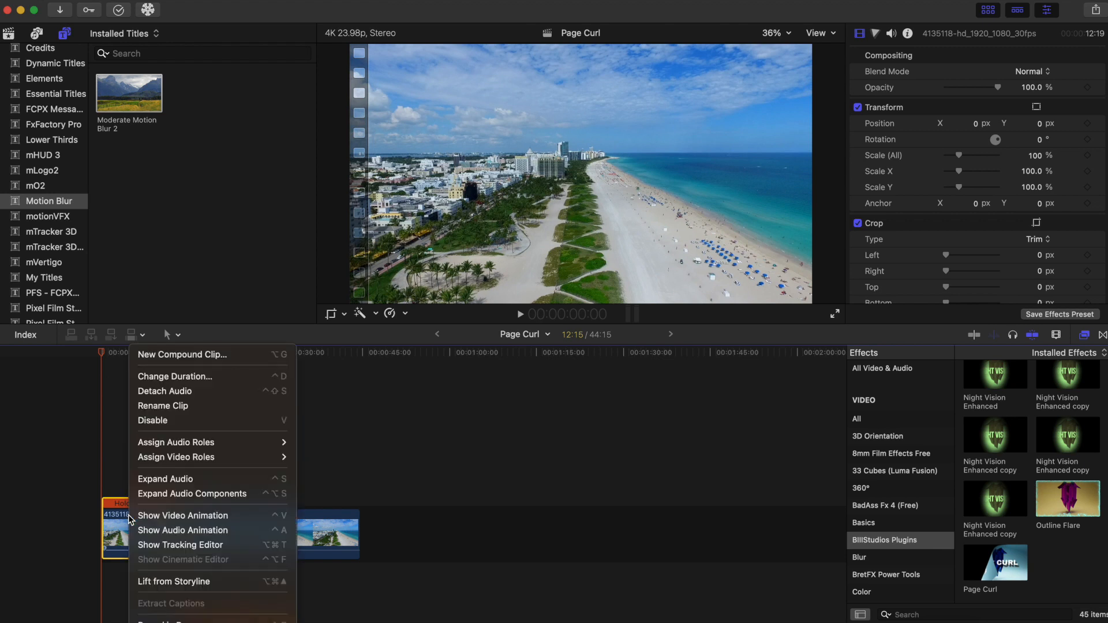
left_click(164, 405)
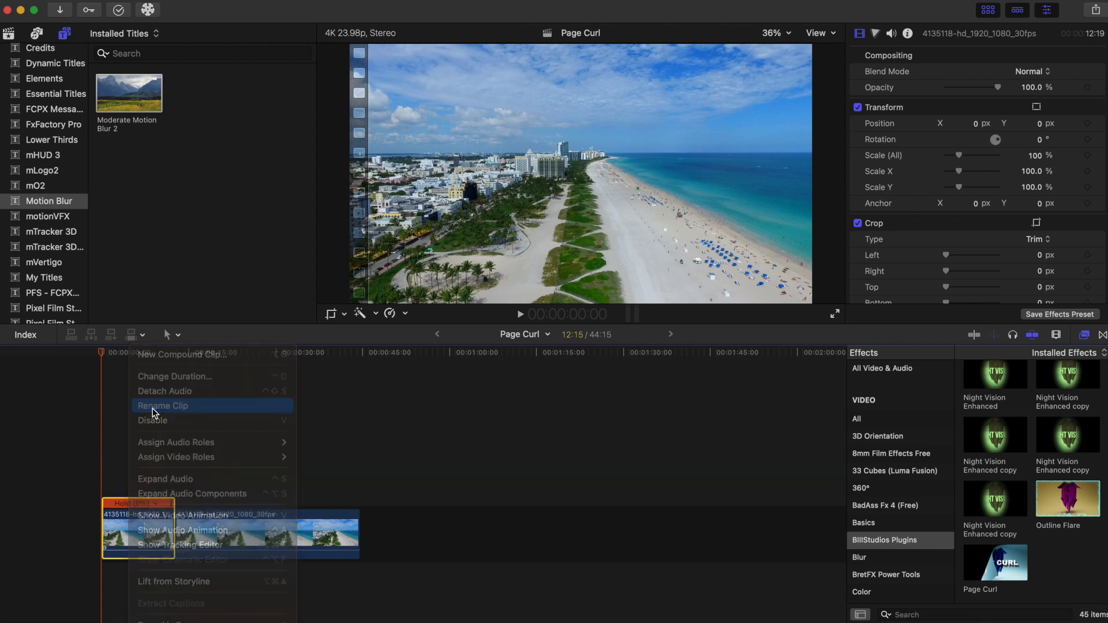
type("middle")
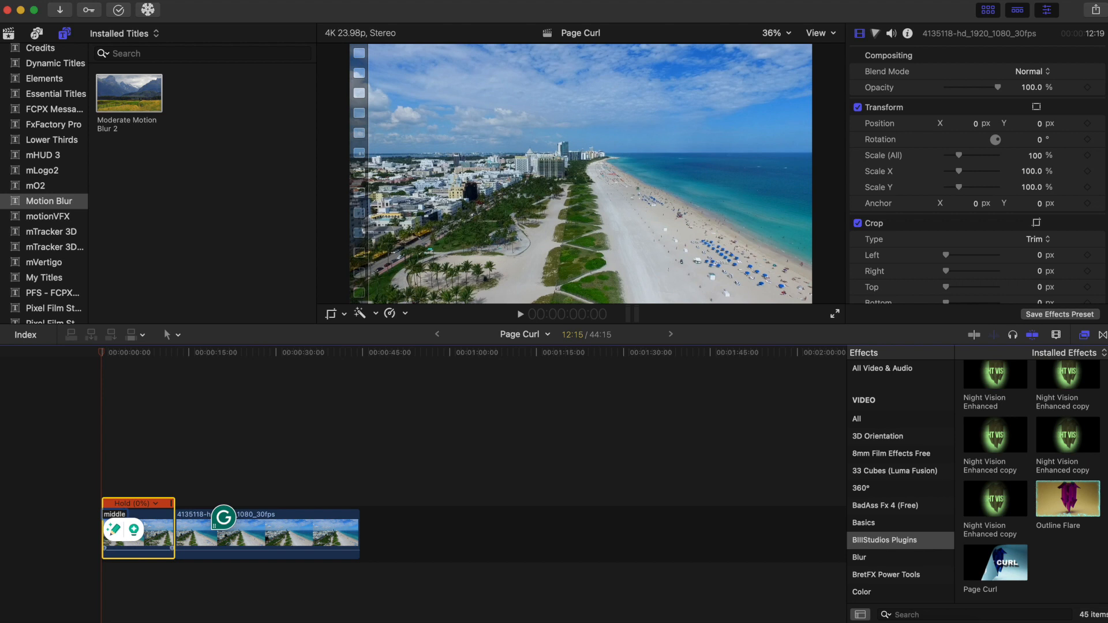
key("Return")
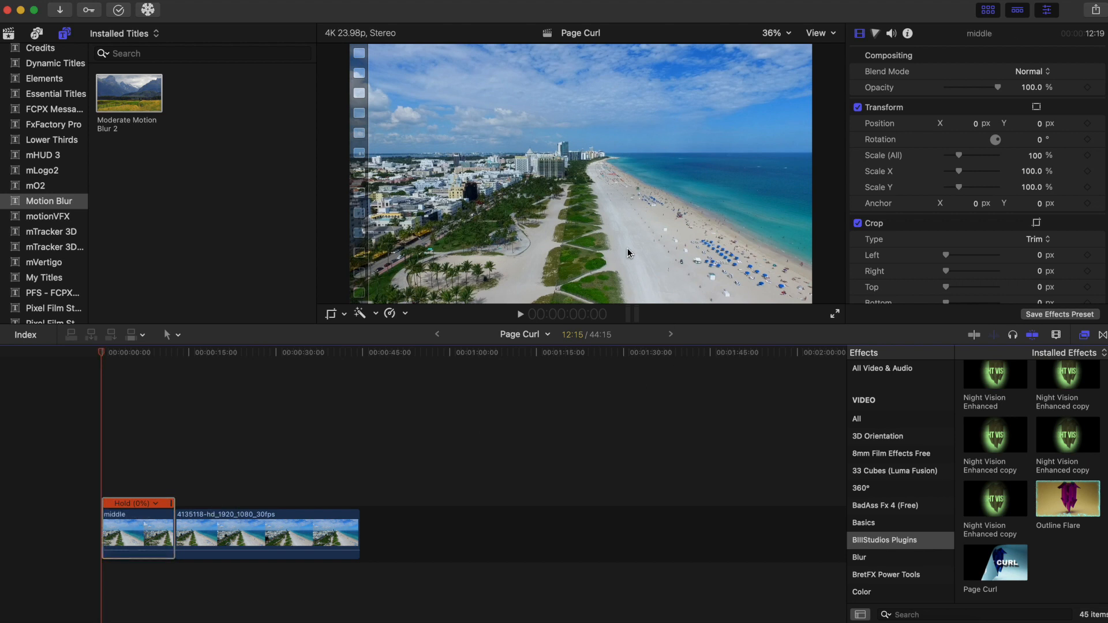
Step: Apply the Draw Mask effect from the Masks and Keying category to the middle clip
scroll(942, 417, "down", 6)
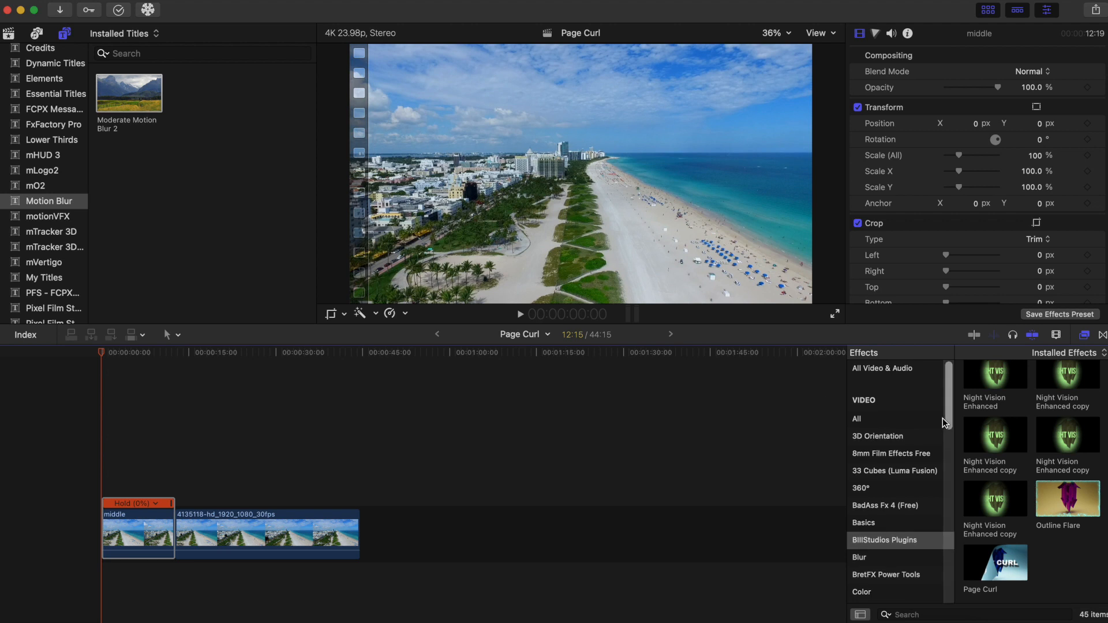
scroll(891, 539, "down", 5)
left_click(883, 506)
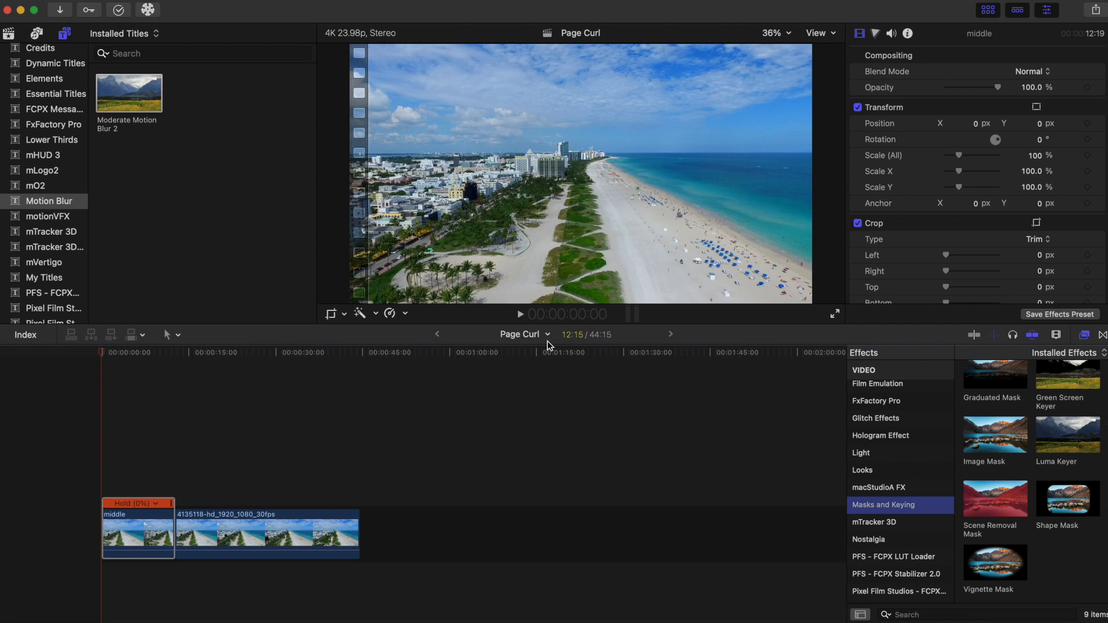
left_click(139, 526)
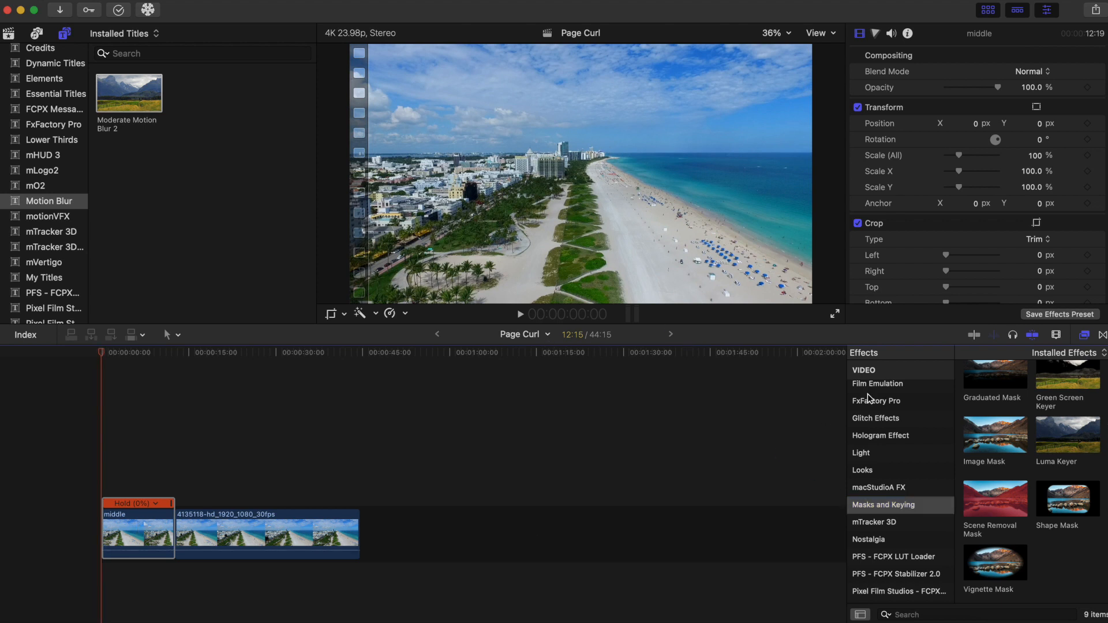
scroll(1011, 486, "up", 2)
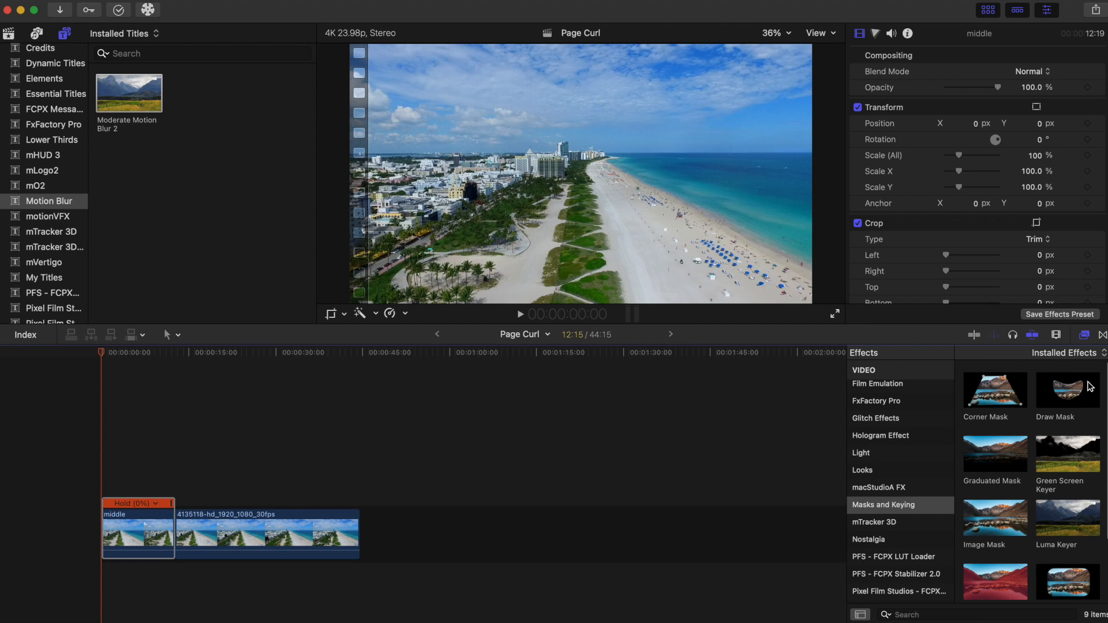
mouse_move(1089, 388)
left_mouse_down()
mouse_move(284, 577)
mouse_move(170, 541)
left_mouse_up()
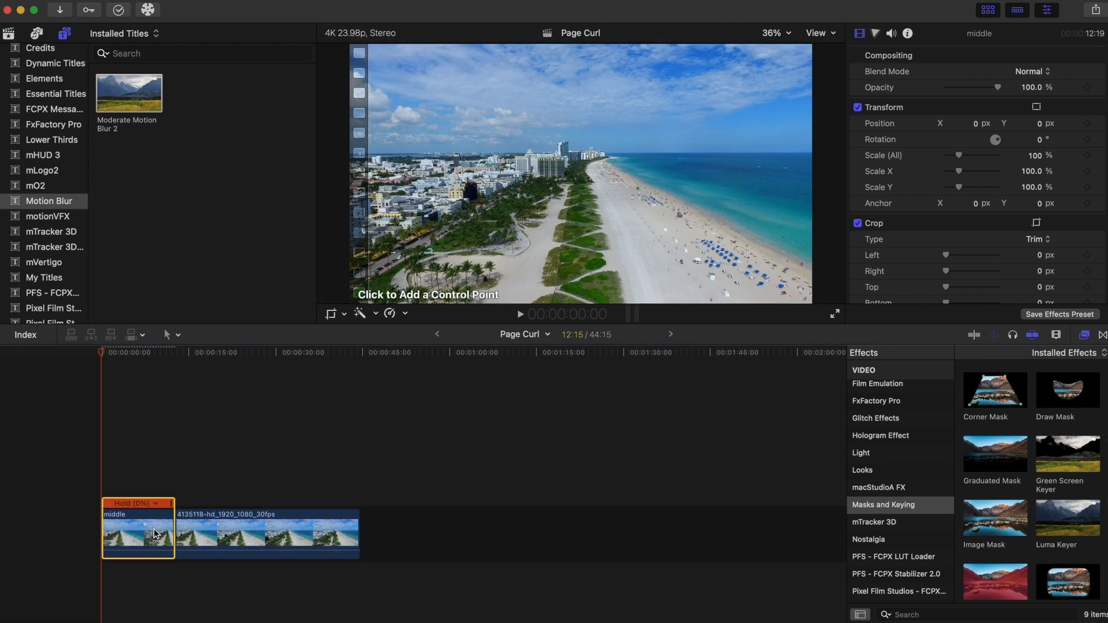
Step: Draw a closed mask around the sandy beach, following its inland edge to the far end and back along the waterline
left_click(778, 36)
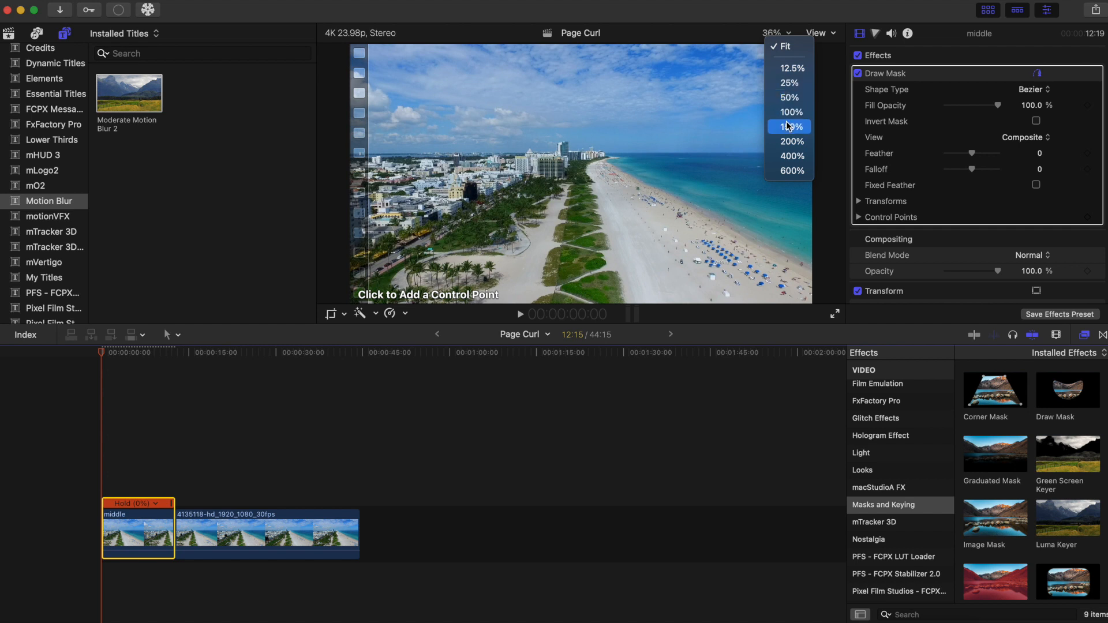
left_click(629, 305)
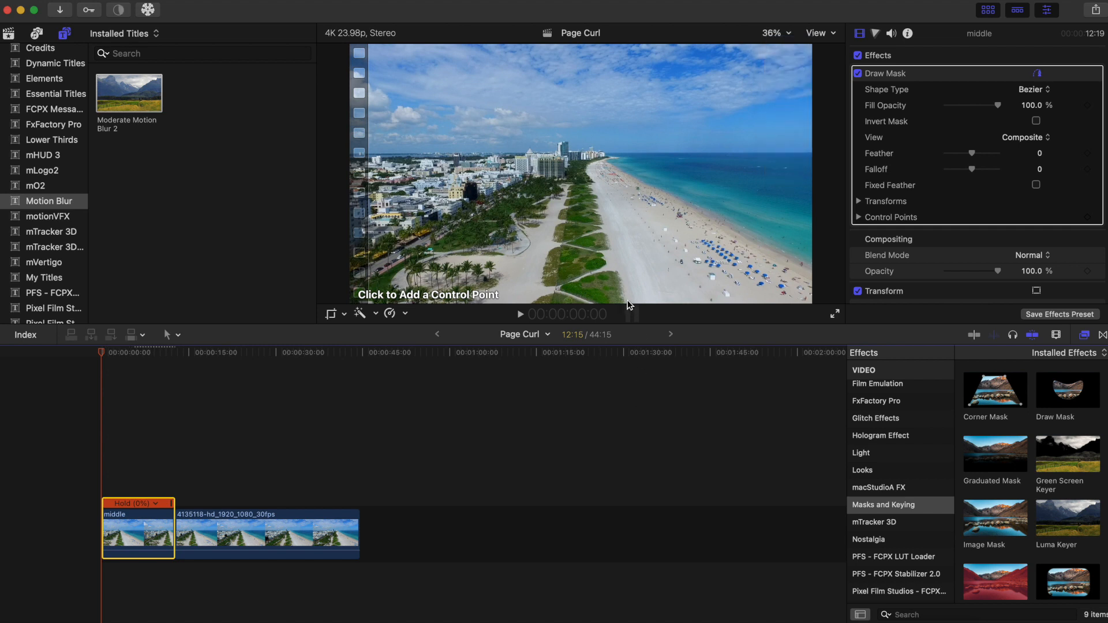
left_click(627, 302)
left_click(609, 236)
left_click(600, 200)
left_click(591, 178)
left_click(588, 171)
left_click(777, 33)
left_click(779, 127)
mouse_move(607, 149)
left_mouse_down()
mouse_move(612, 139)
mouse_move(612, 168)
left_mouse_up()
left_click(632, 127)
left_click(648, 120)
left_click(678, 111)
left_click(695, 106)
left_click(705, 105)
left_click(722, 105)
left_click(739, 110)
left_click(732, 111)
left_click(687, 117)
left_click(686, 125)
left_click(698, 134)
left_click(713, 138)
left_click(727, 150)
left_click(764, 168)
left_click(774, 34)
left_click(786, 98)
left_click(652, 180)
left_click(693, 198)
left_click(763, 230)
left_click(840, 272)
left_click(788, 34)
left_click(785, 46)
left_click(629, 302)
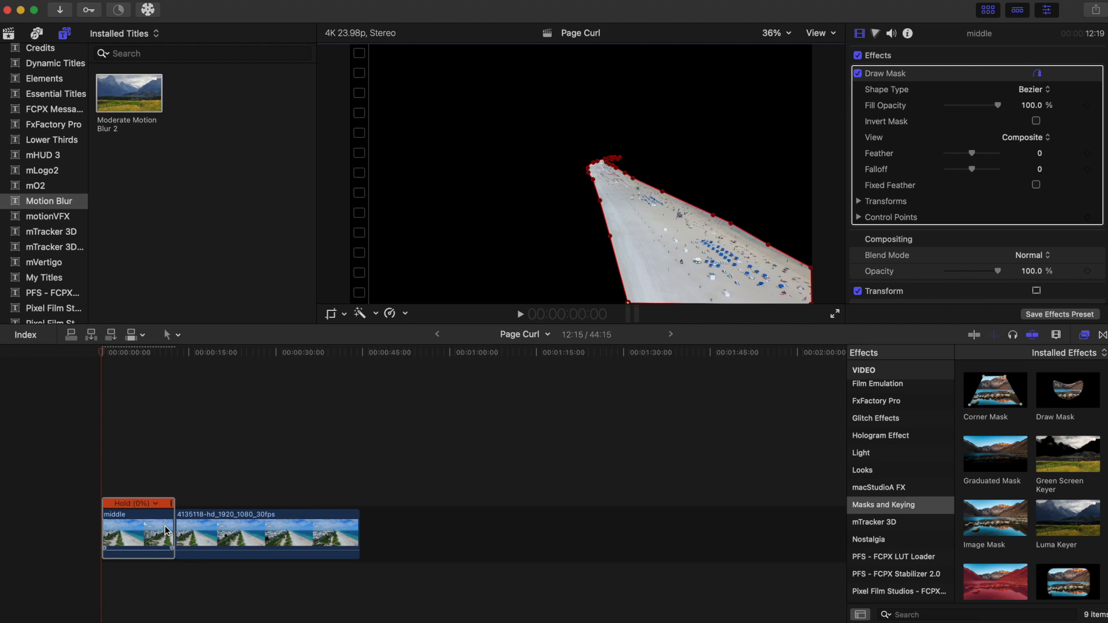
Step: Duplicate the masked middle clip above itself, return the playhead to the start and disable the lower copy
left_click(143, 524)
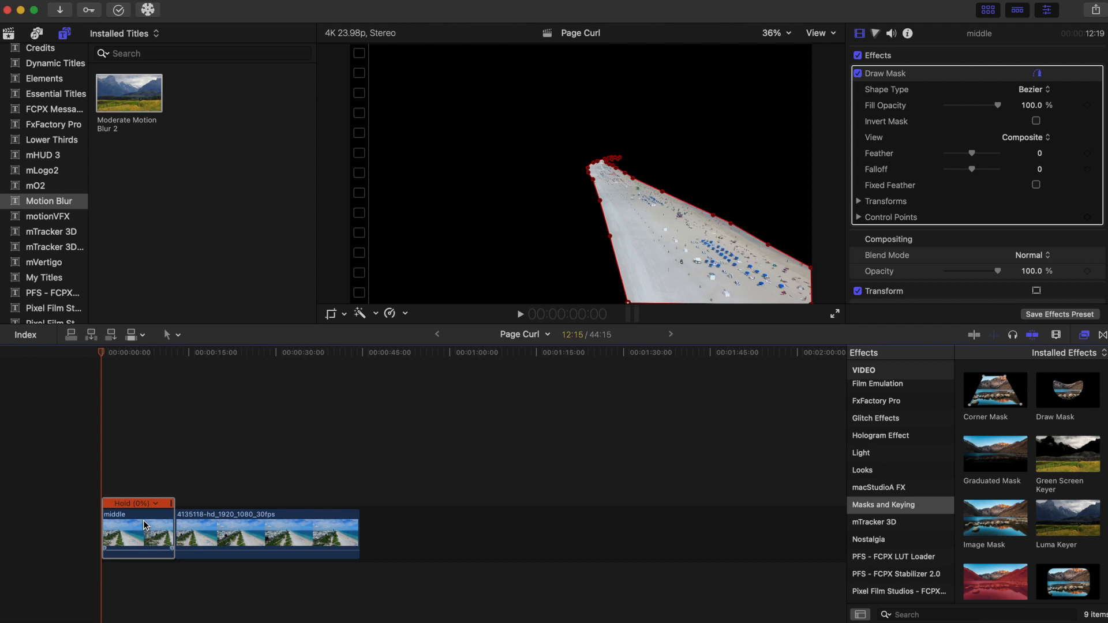
left_click_drag(144, 525, 145, 473)
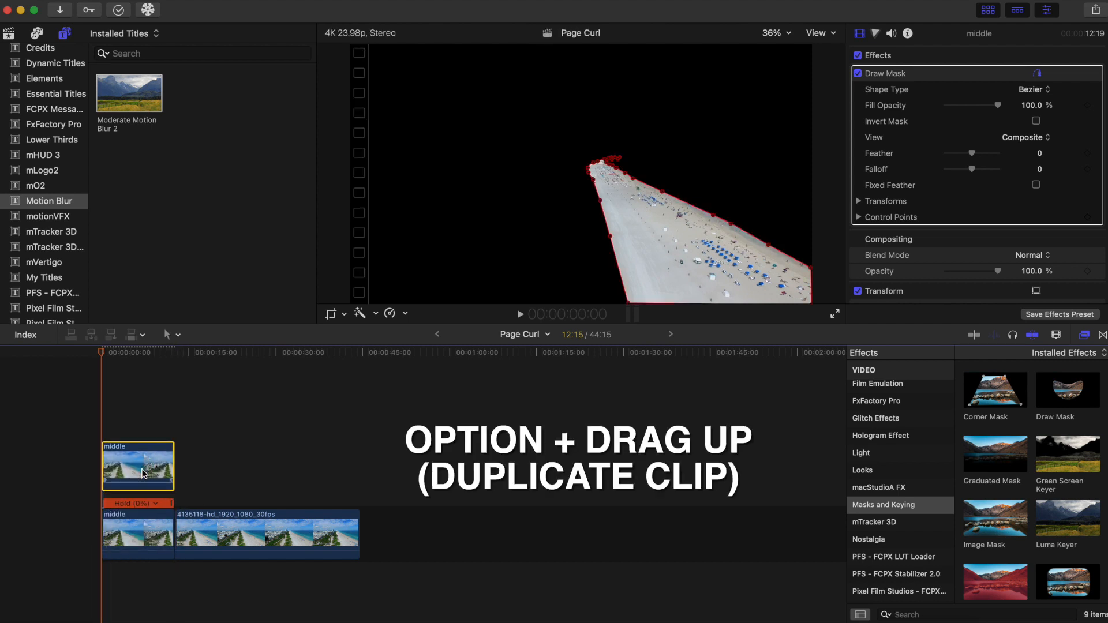
left_click(130, 433)
left_click(126, 470)
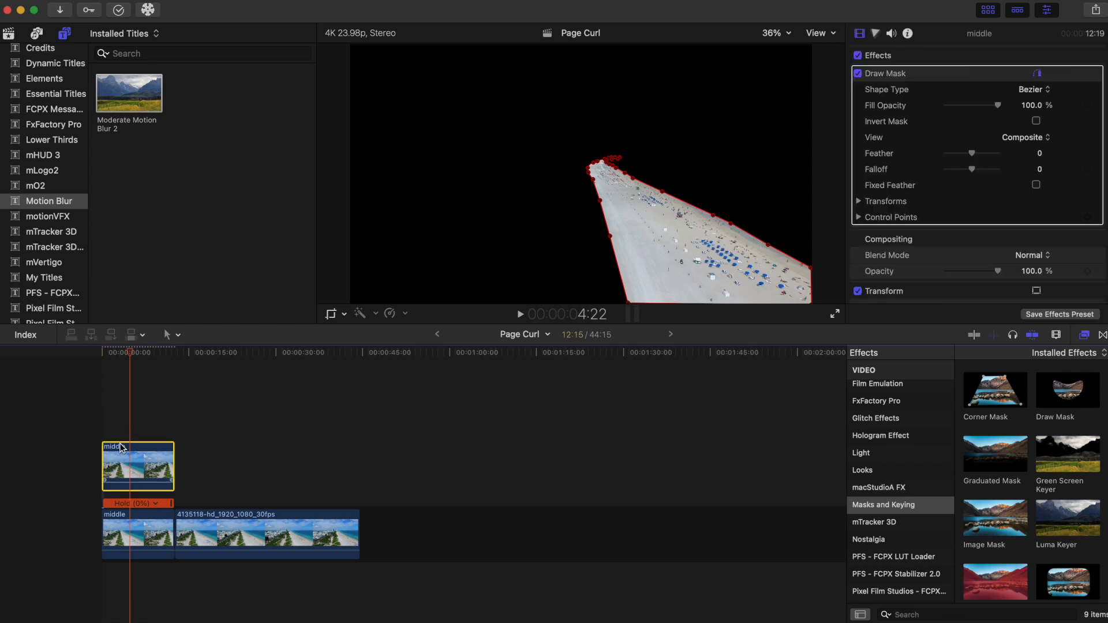
left_click(122, 356)
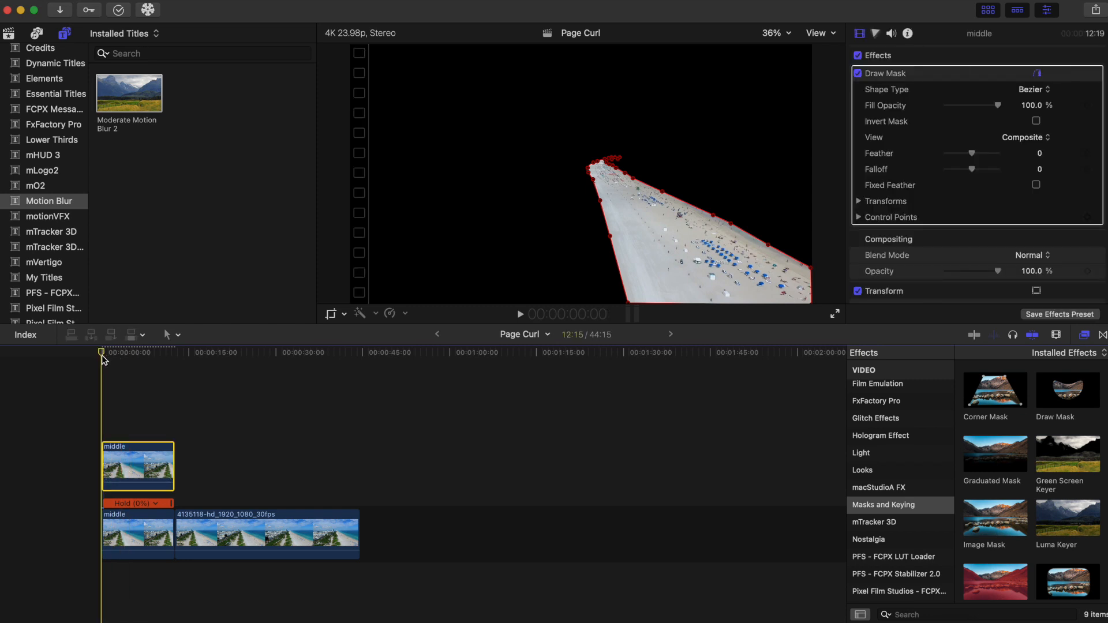
left_click(138, 529)
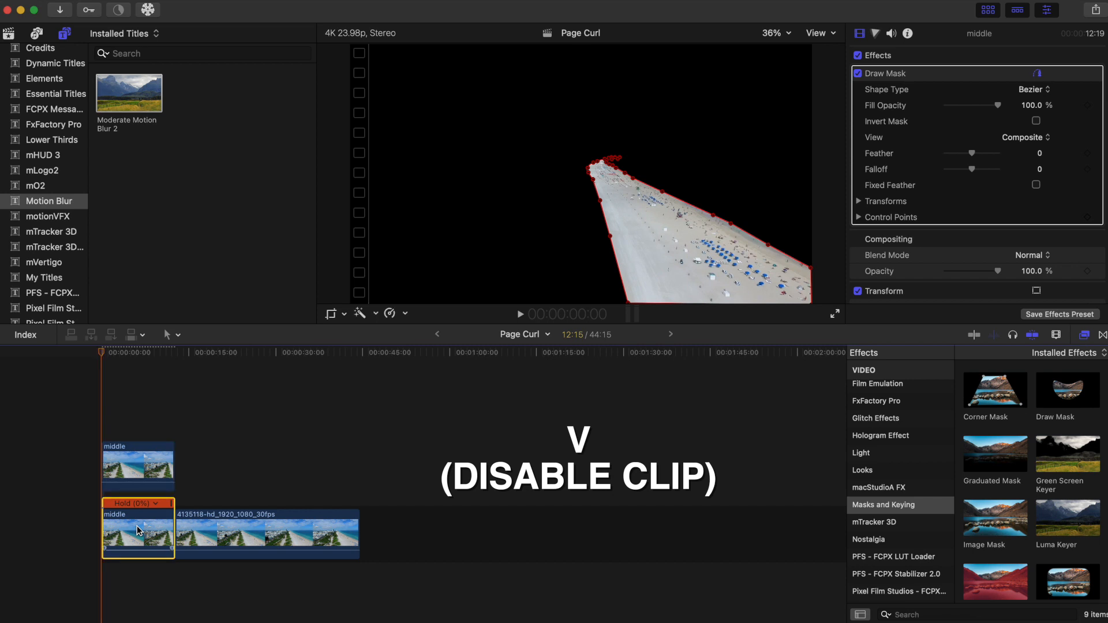
key("v")
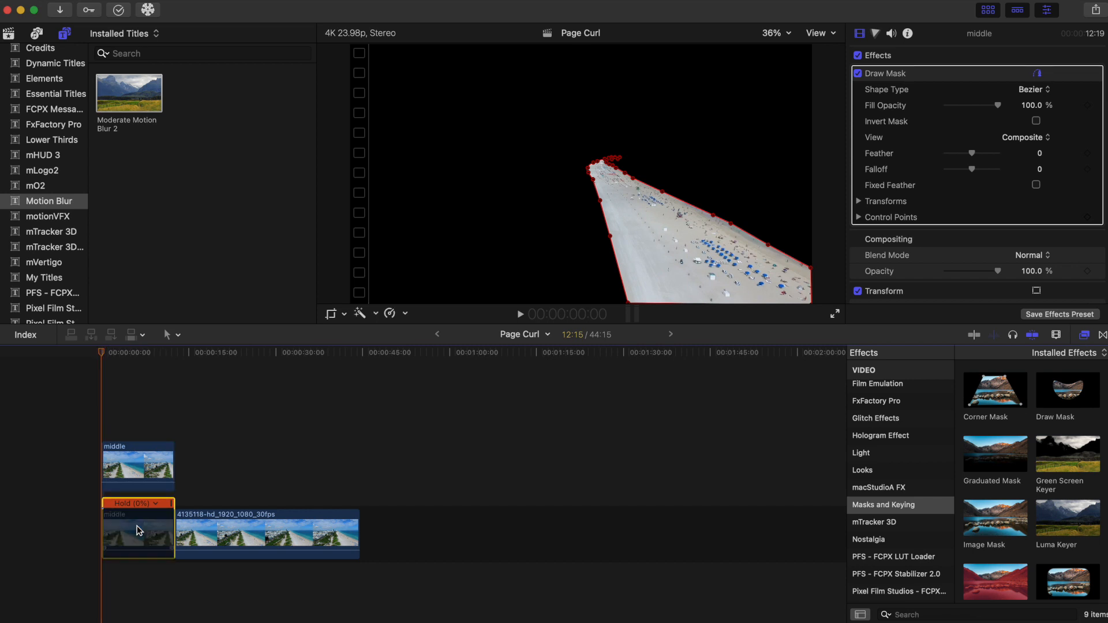
Step: Invert the beach mask on the upper middle clip and add a second Draw Mask effect to that clip
left_click(119, 469)
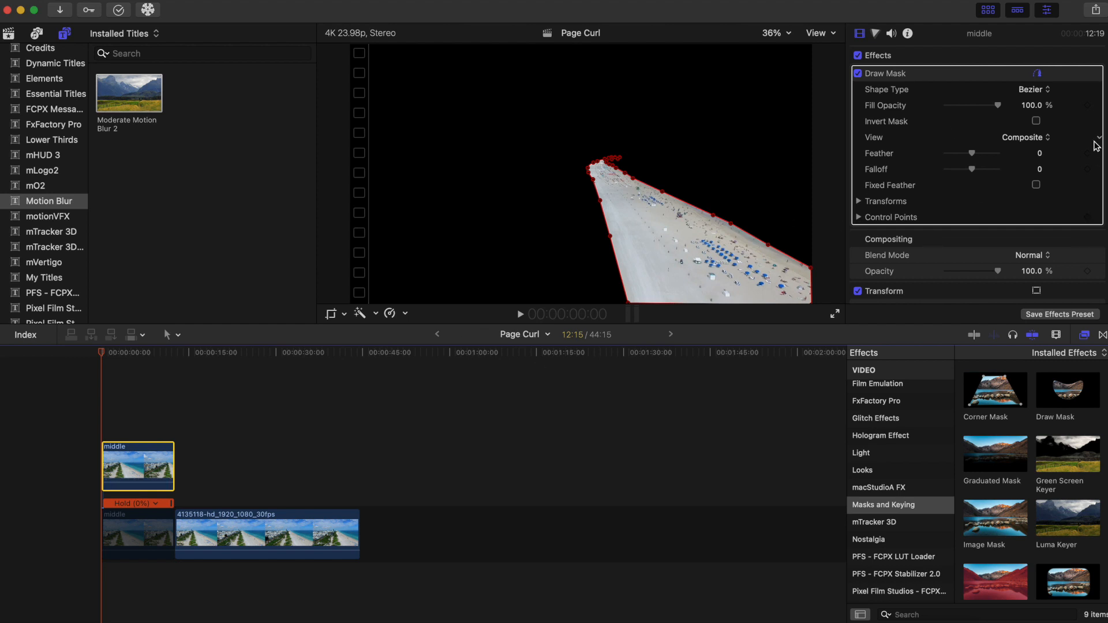
left_click(1036, 121)
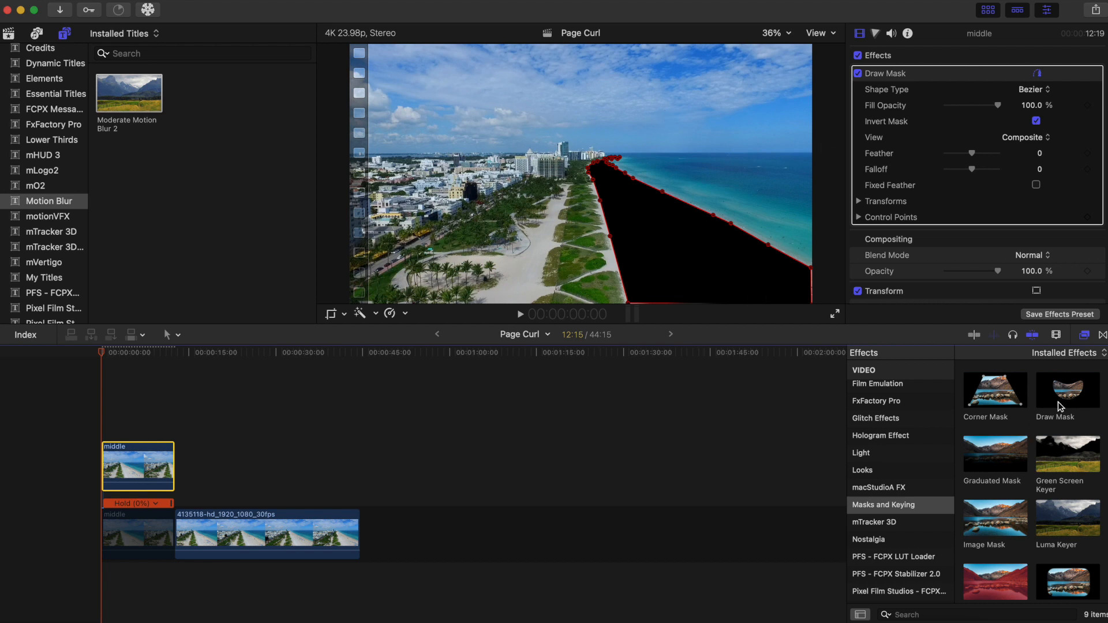
mouse_move(1066, 404)
left_mouse_down()
mouse_move(385, 435)
mouse_move(167, 463)
left_mouse_up()
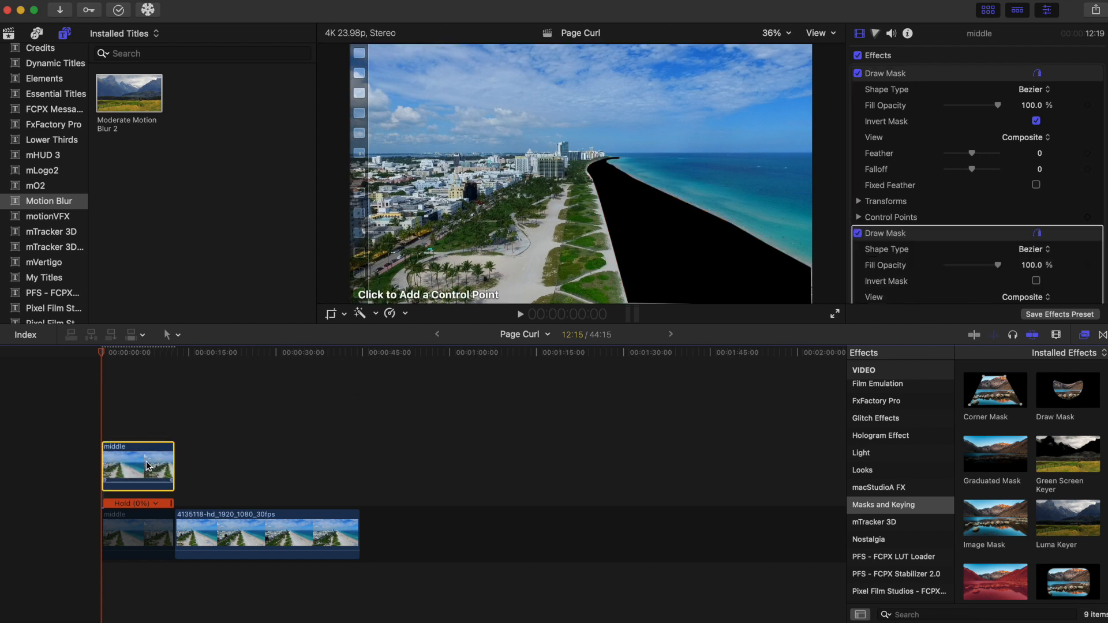
Step: Rename the upper middle clip "Left"
right_click(148, 466)
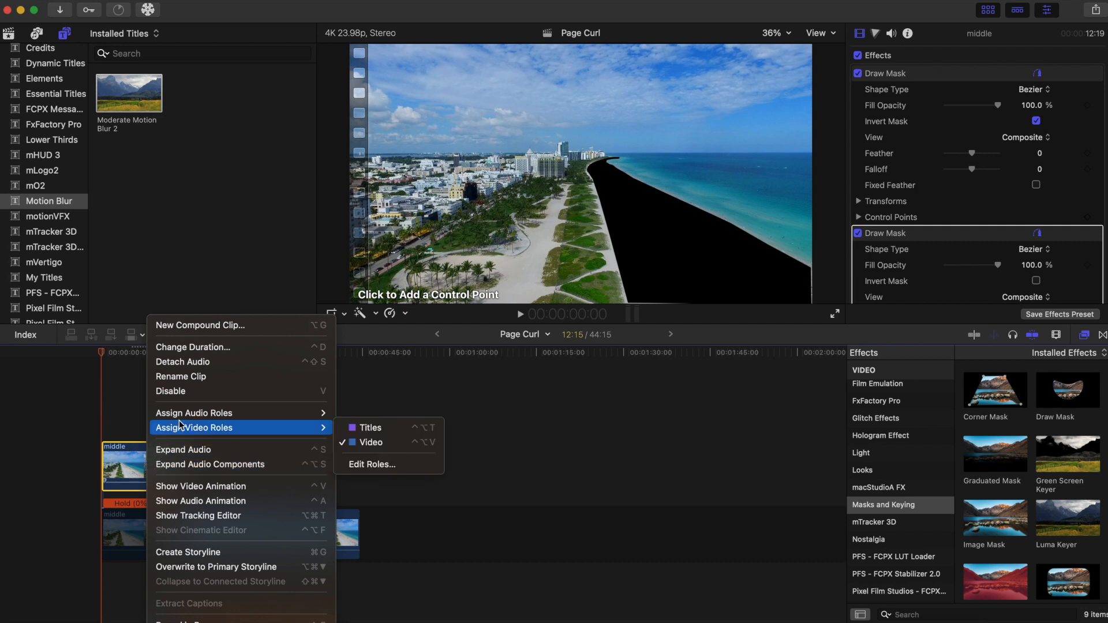
left_click(197, 377)
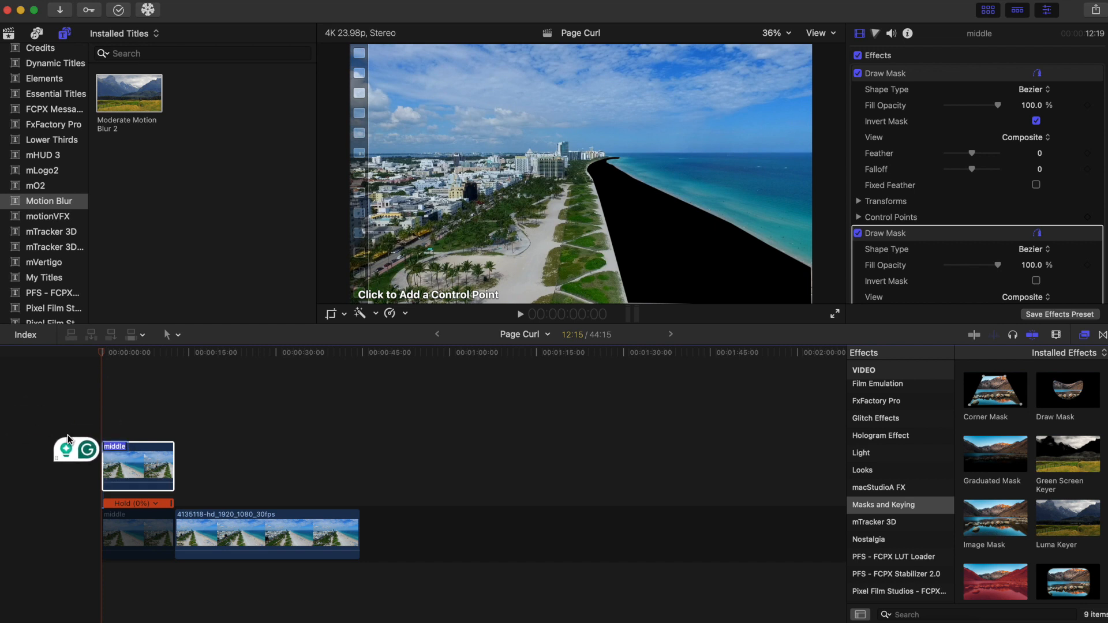
type("Left")
key("Return")
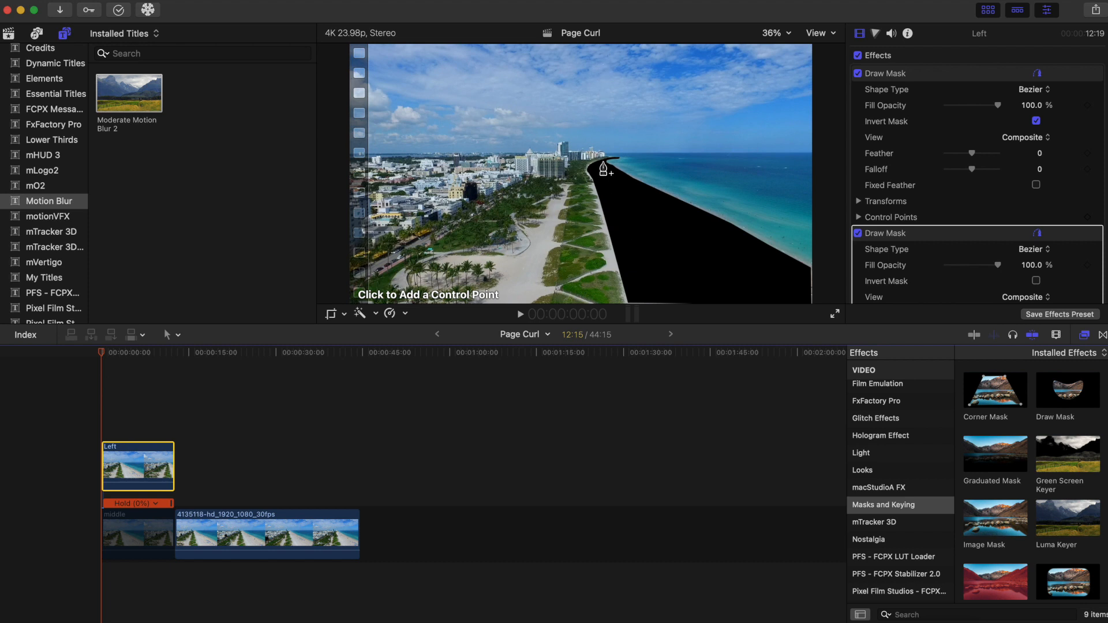
Step: Place the second mask's points along the beach's inland edge, from the far end of the shoreline toward the foreground
left_click(776, 33)
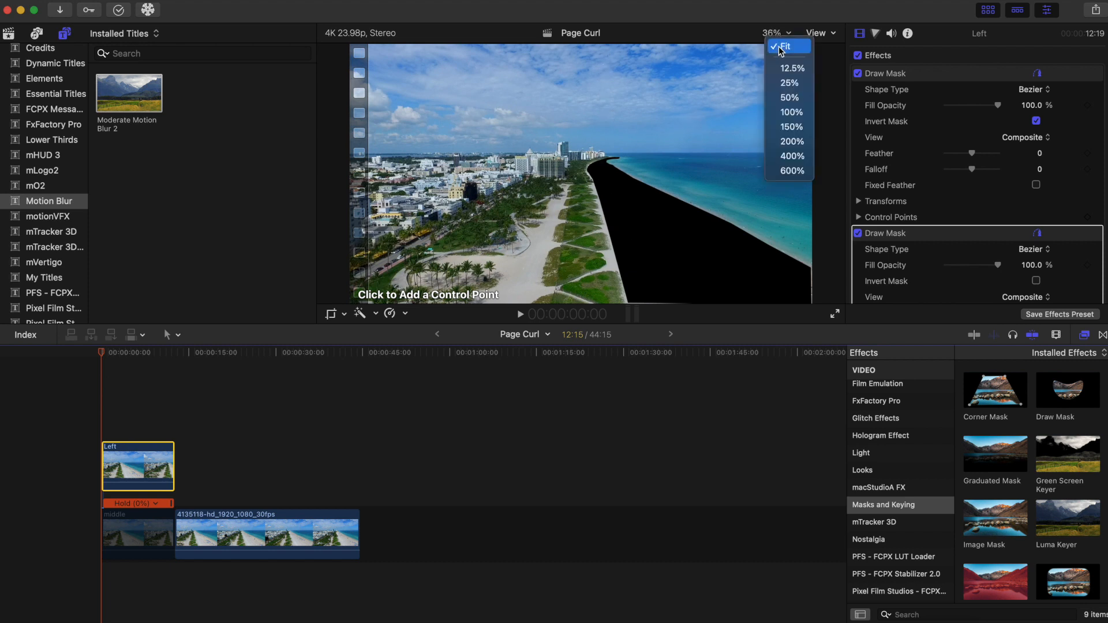
left_click(792, 112)
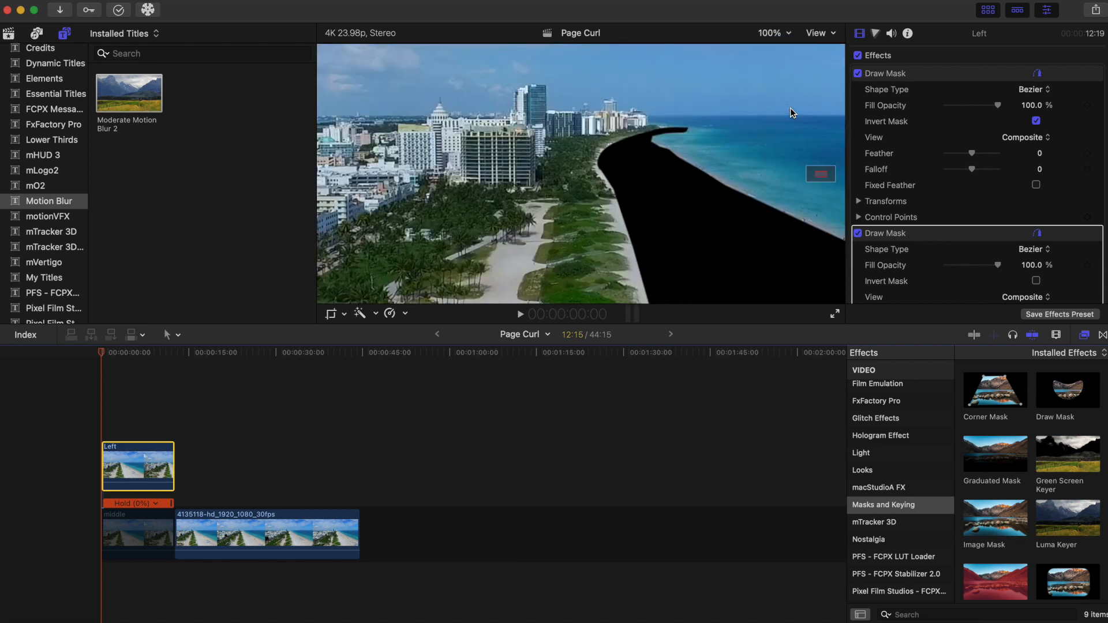
left_click(660, 126)
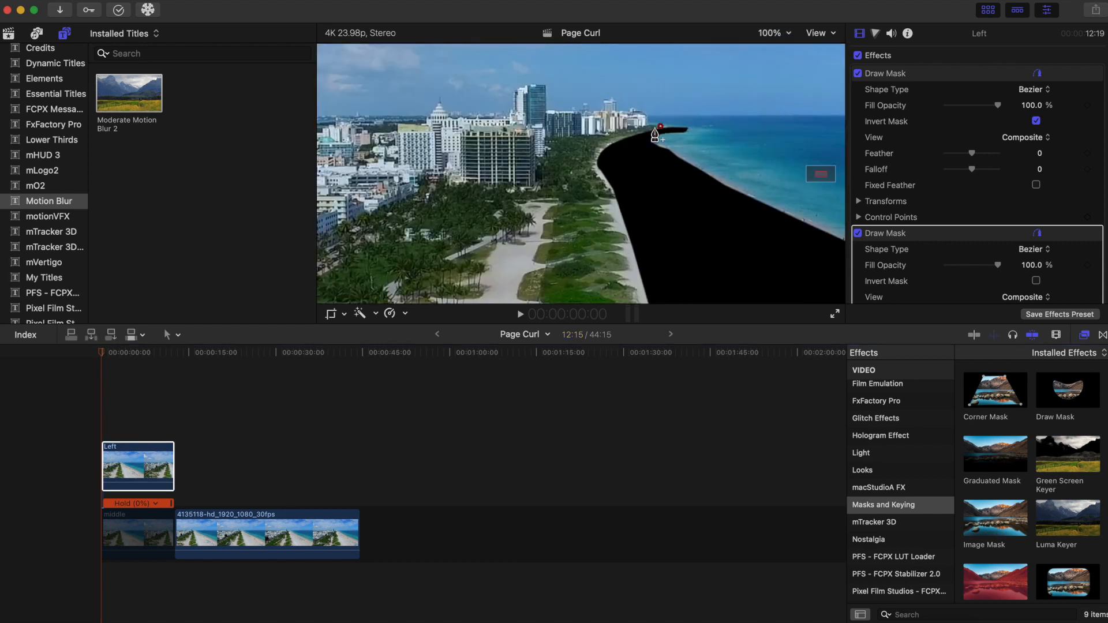
left_click(643, 132)
left_click(611, 142)
left_click(598, 153)
left_click(595, 166)
left_click(603, 176)
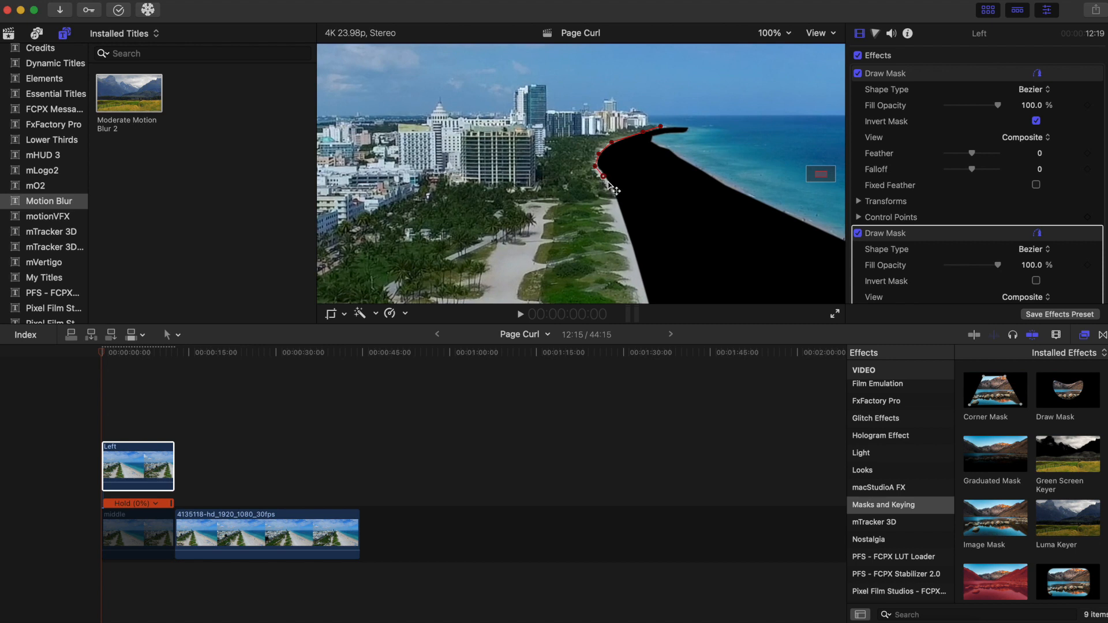
left_click(606, 183)
left_click(613, 192)
left_click(622, 221)
left_click(636, 262)
left_click(645, 295)
Step: Close the second mask around the city side, running along the frame's lower, left and upper edges back to its starting point
left_click(774, 33)
left_click(781, 46)
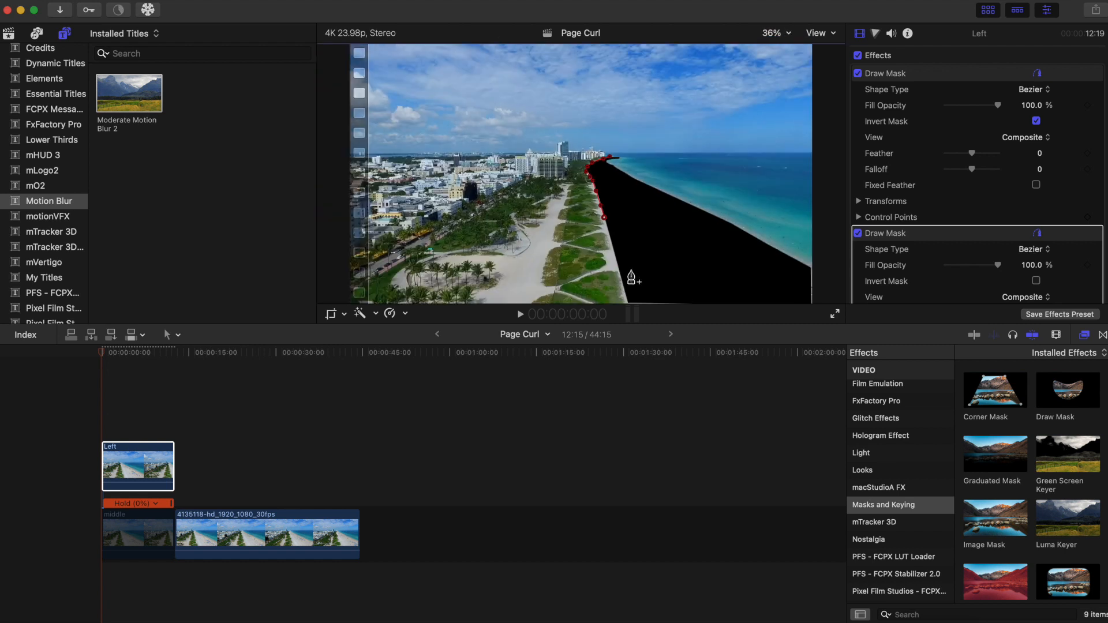
left_click(355, 308)
left_click(365, 300)
left_click(353, 301)
left_click(351, 46)
left_click(606, 46)
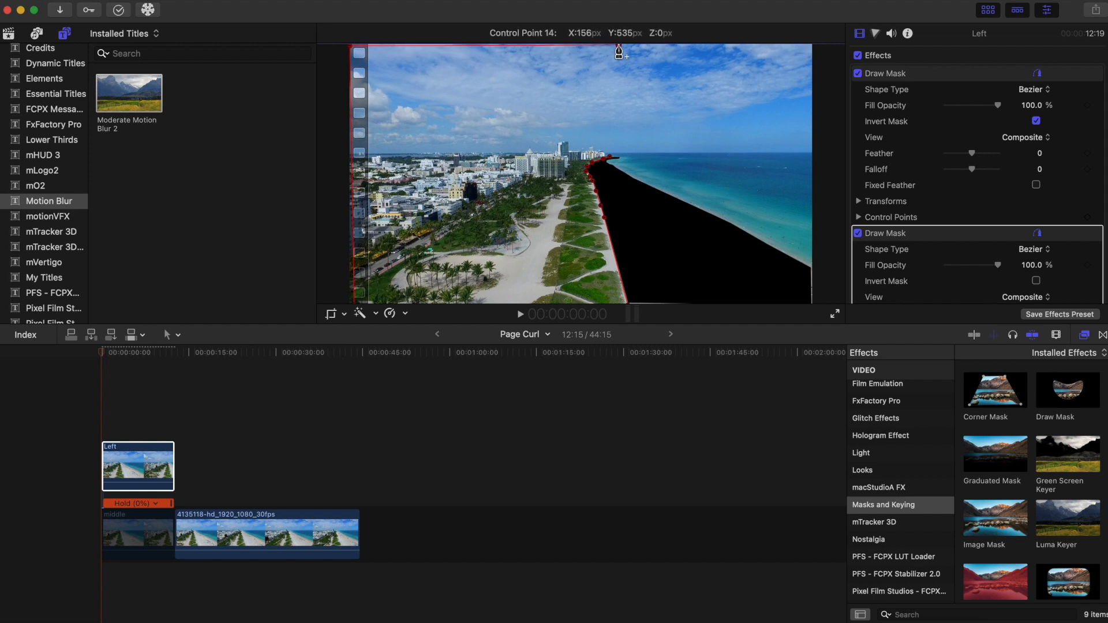
left_click(610, 161)
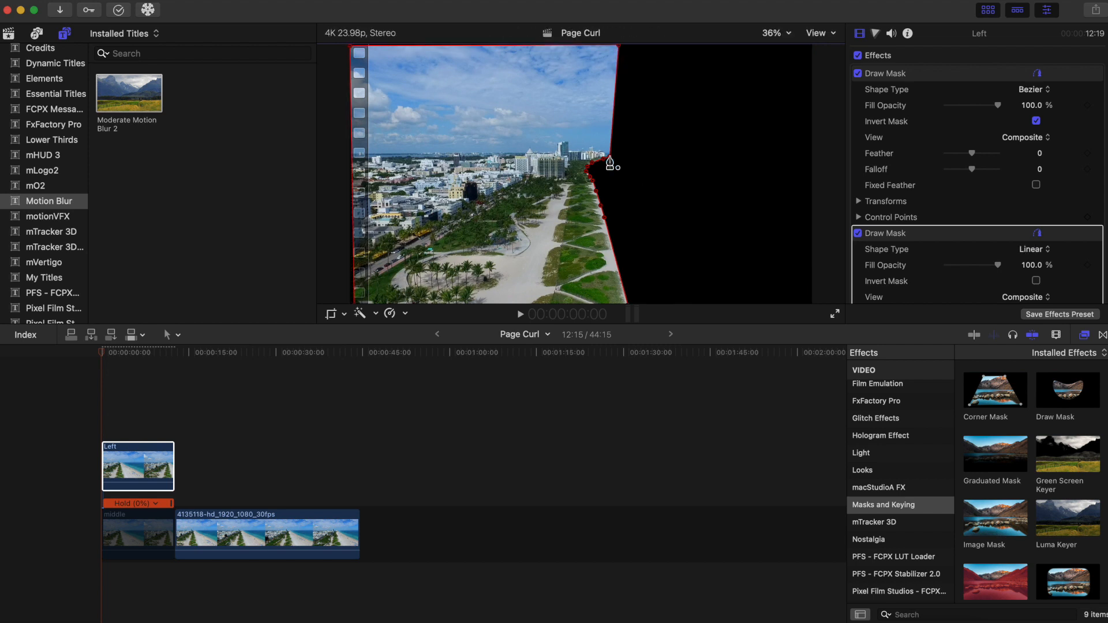
Step: Duplicate the Left clip above itself and rename the copy "Right"
left_click(140, 466)
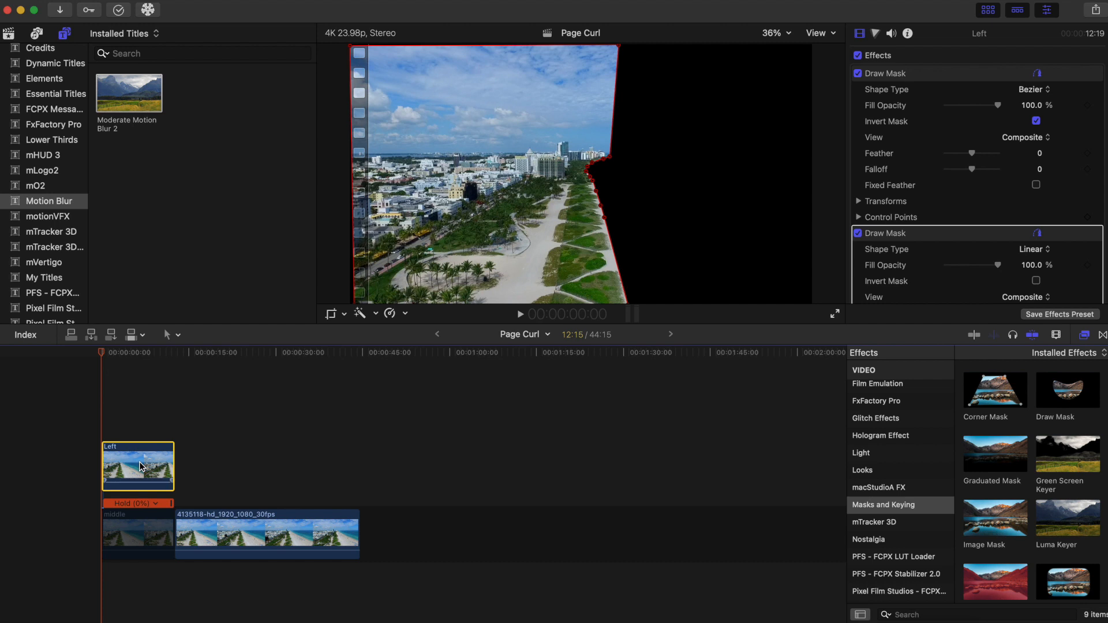
left_click_drag(140, 466, 140, 418)
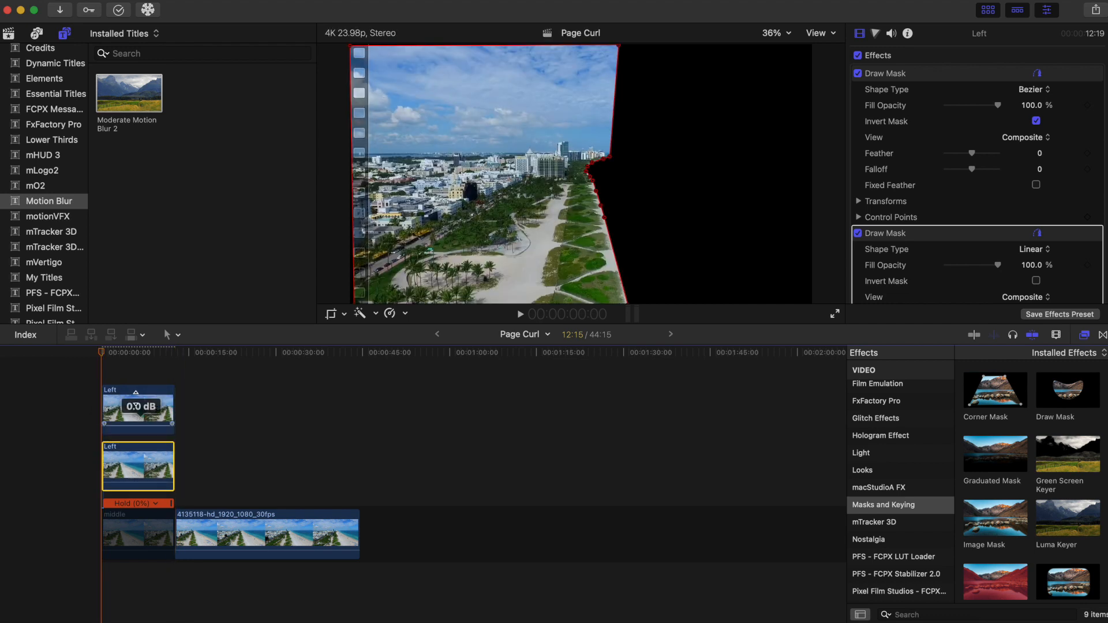
left_click(136, 401)
right_click(136, 399)
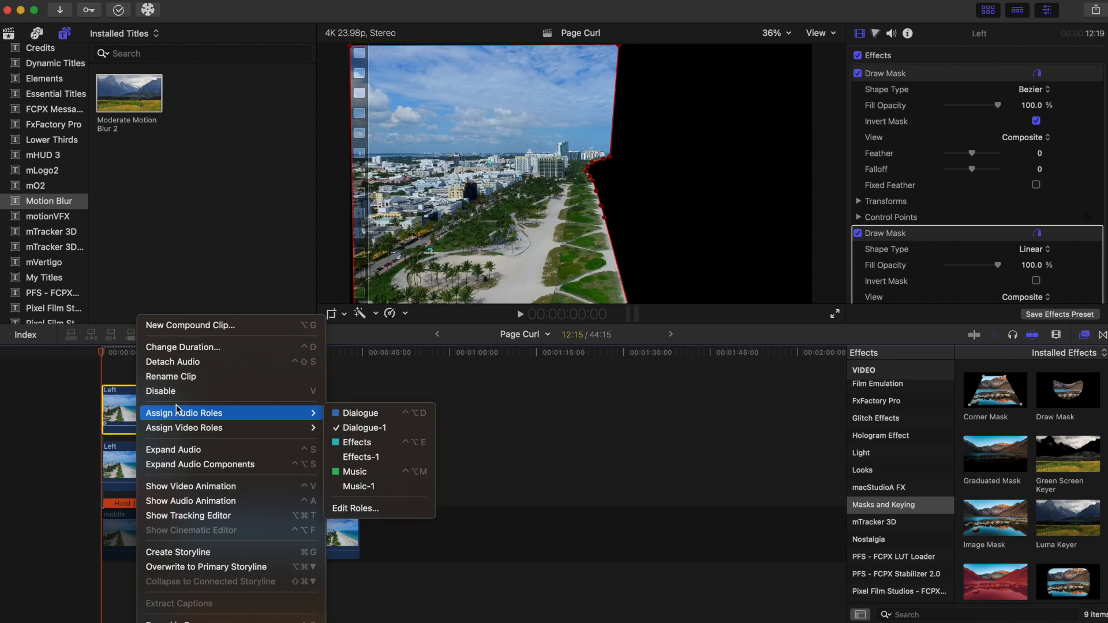
left_click(175, 378)
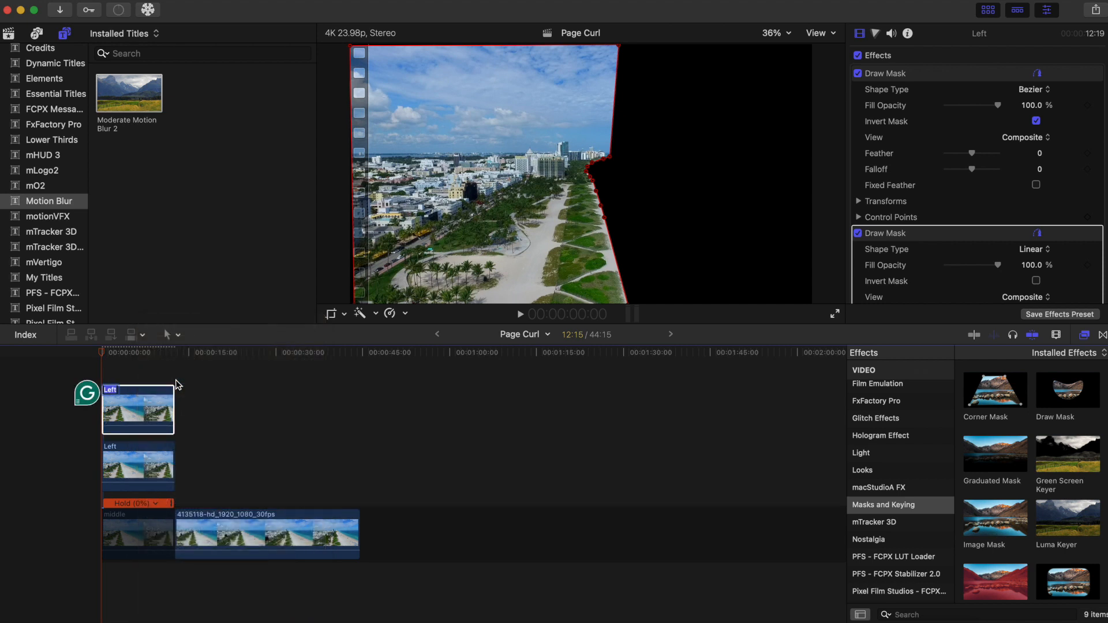
type("Right")
key("Return")
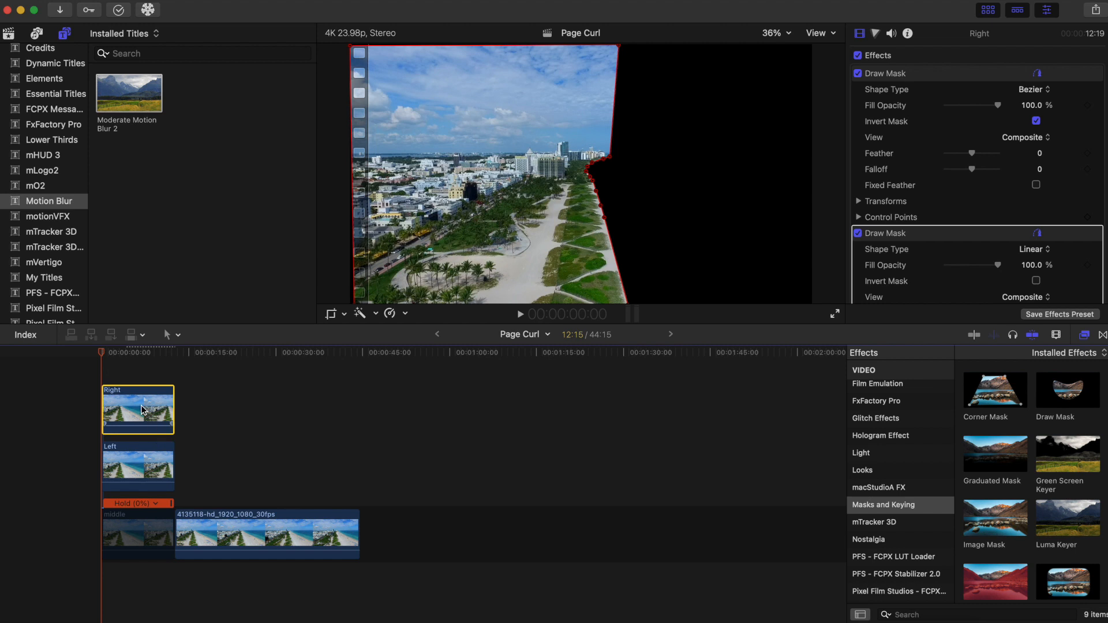
Step: Disable the Left clip and invert the second Draw Mask on the Right clip
left_click(138, 462)
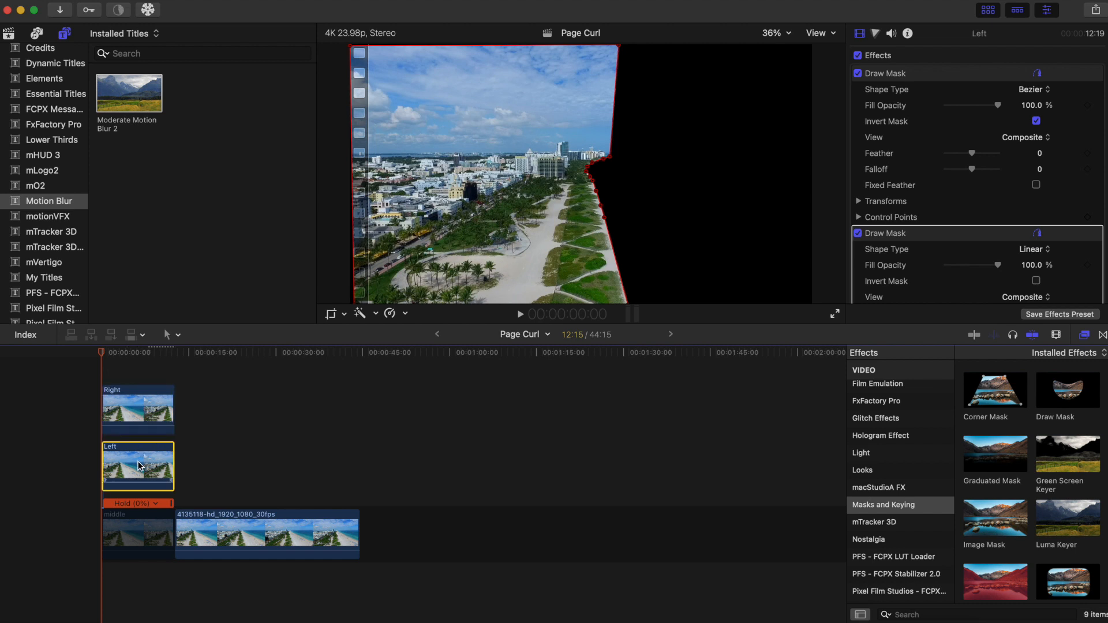
key("v")
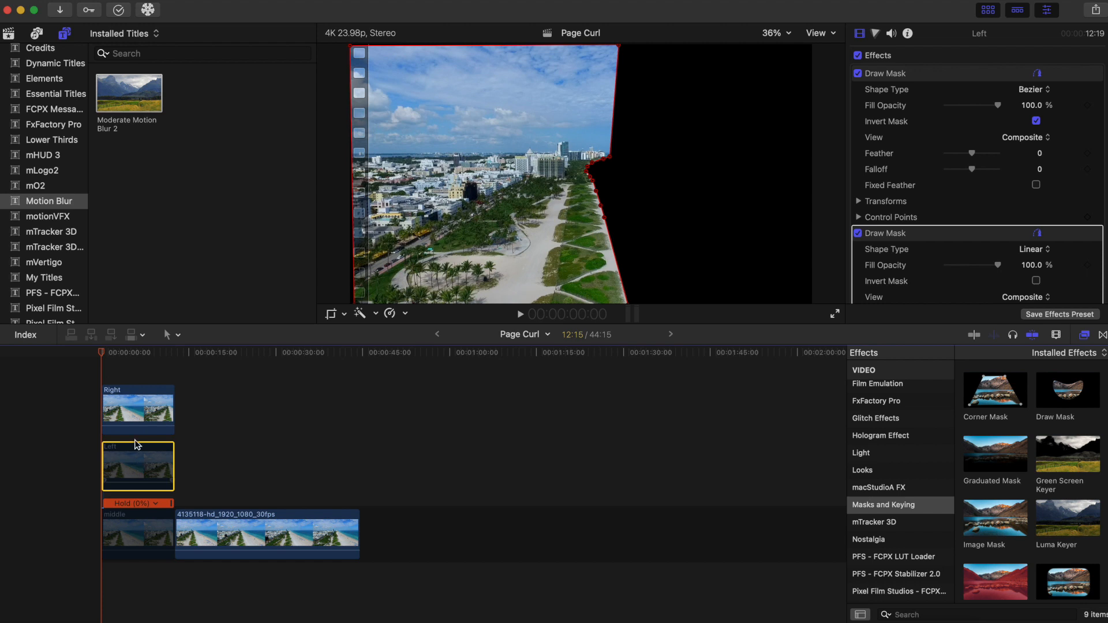
left_click(129, 413)
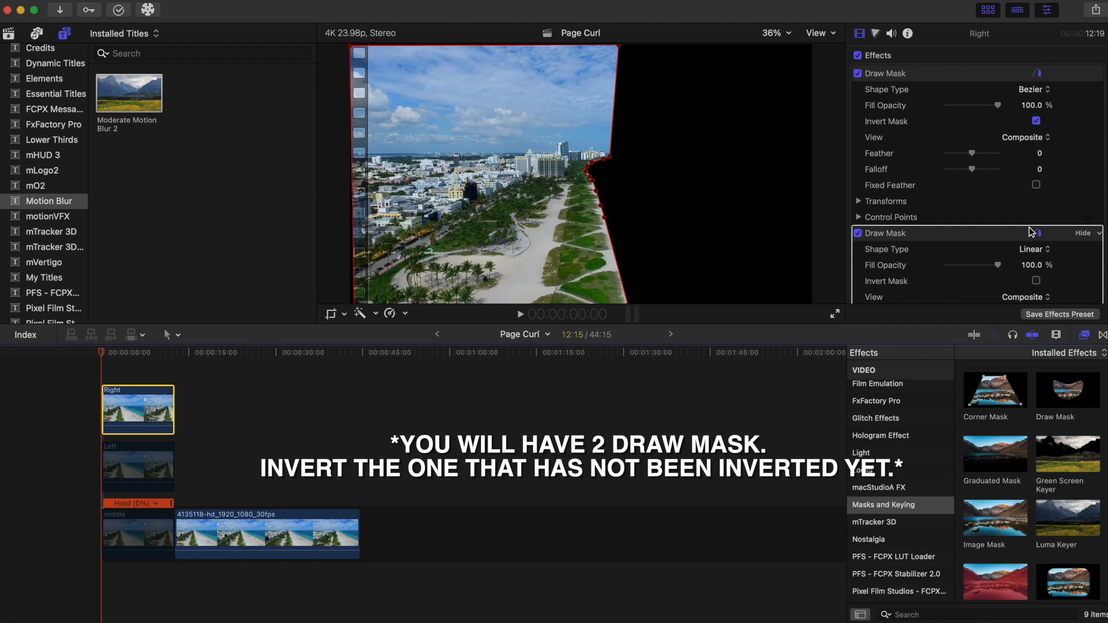
scroll(1030, 247, "down", 3)
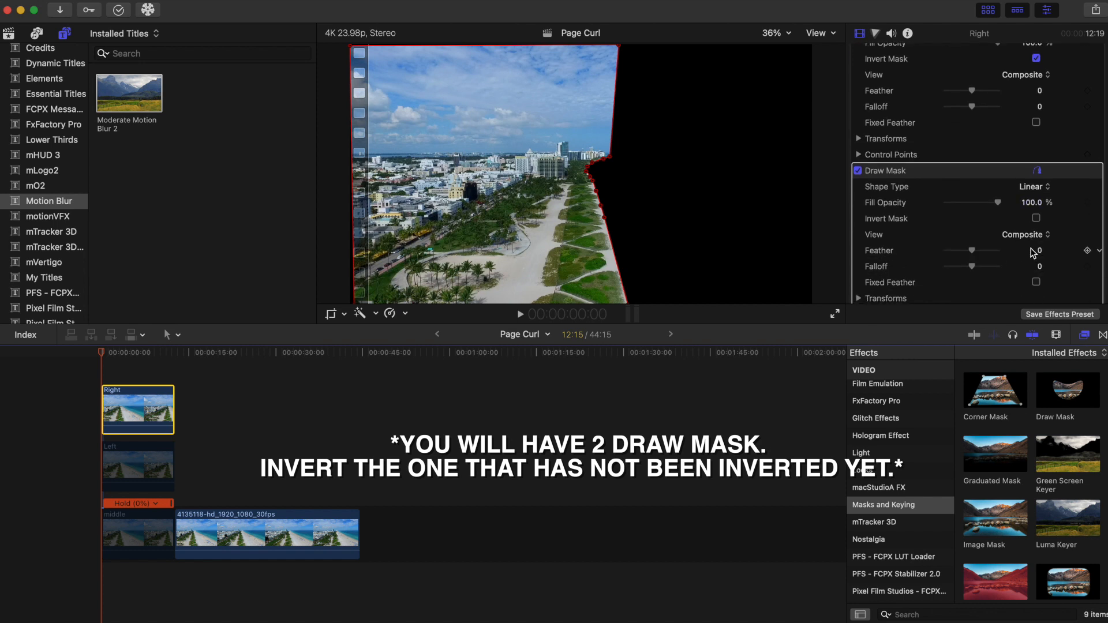
left_click(1036, 219)
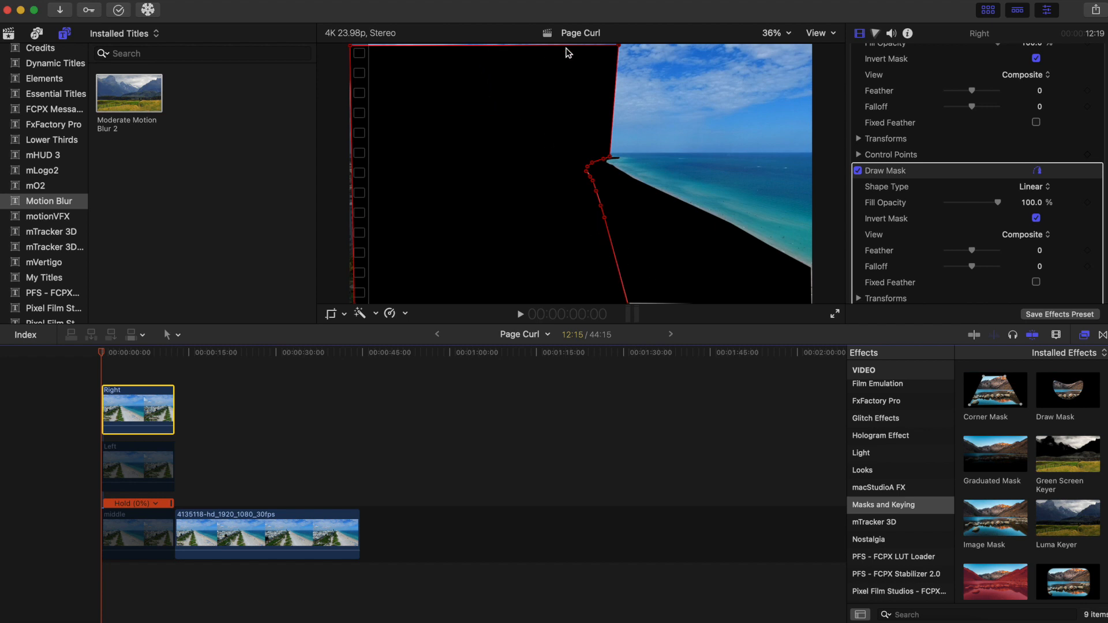
Step: Adjust the Right clip's second mask by shifting its upper edge out of the frame and nudging its beach-side edge
left_click(452, 51)
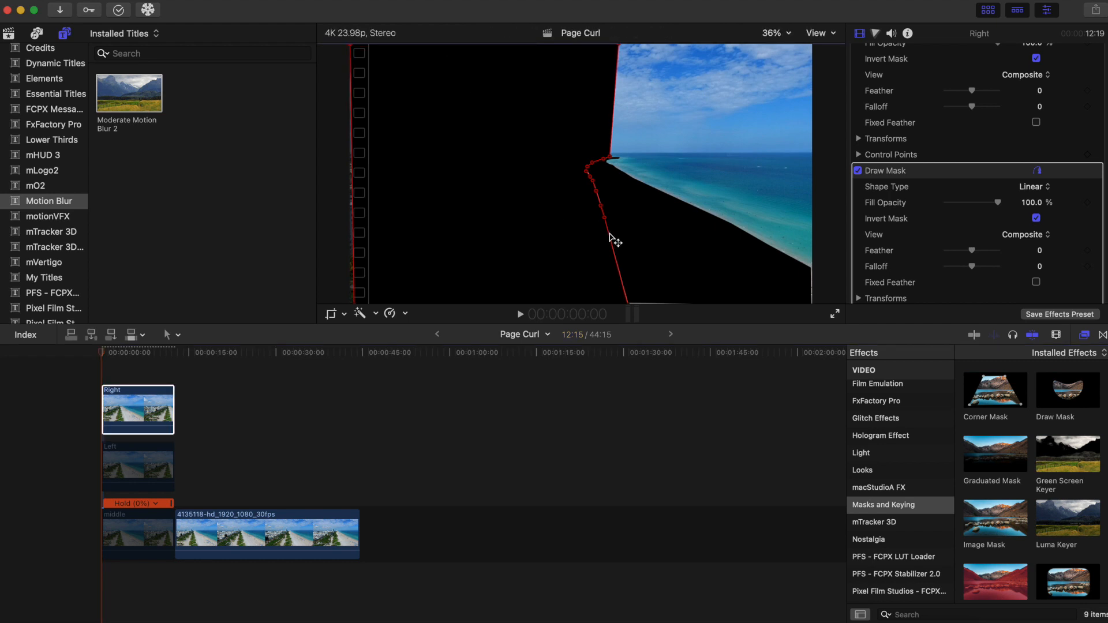
left_click_drag(610, 233, 610, 234)
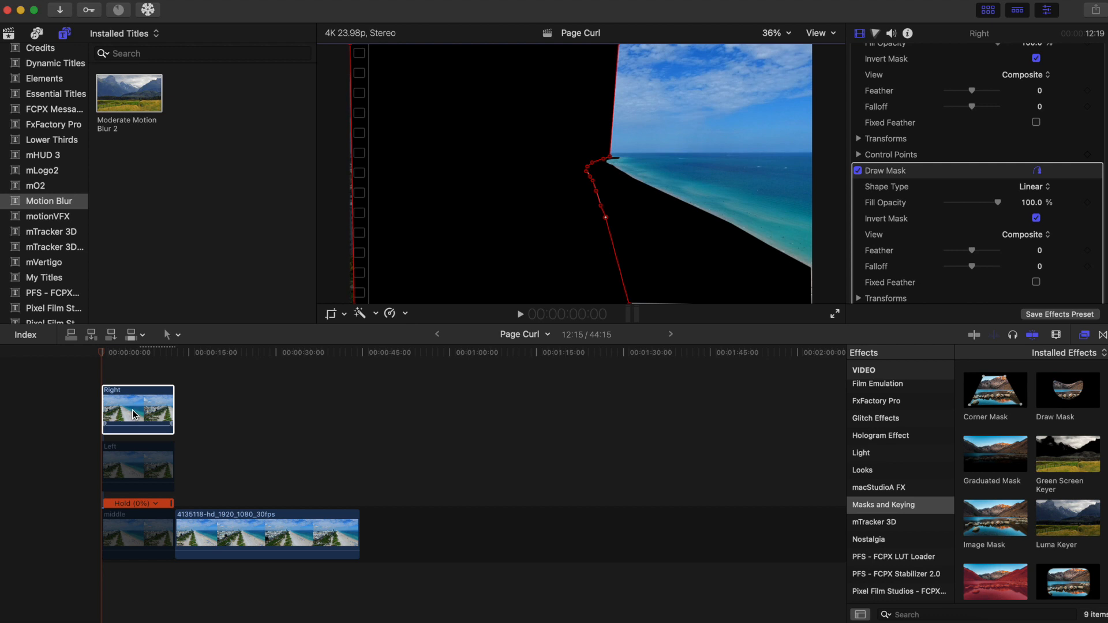
Step: Re-enable the Left clip and the middle clip
left_click(130, 467)
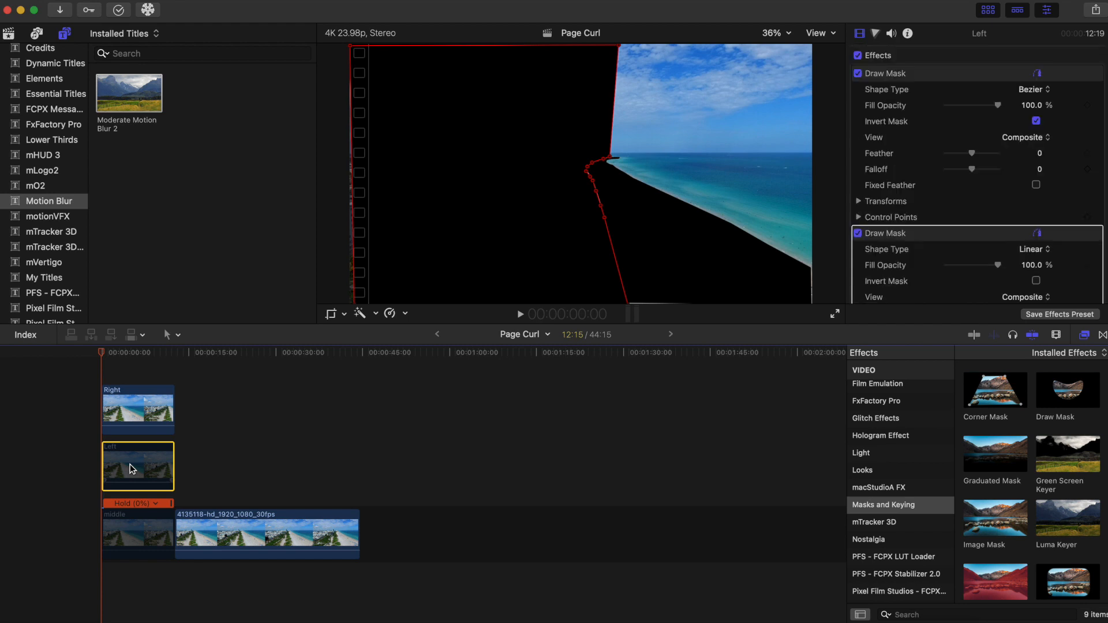
key("v")
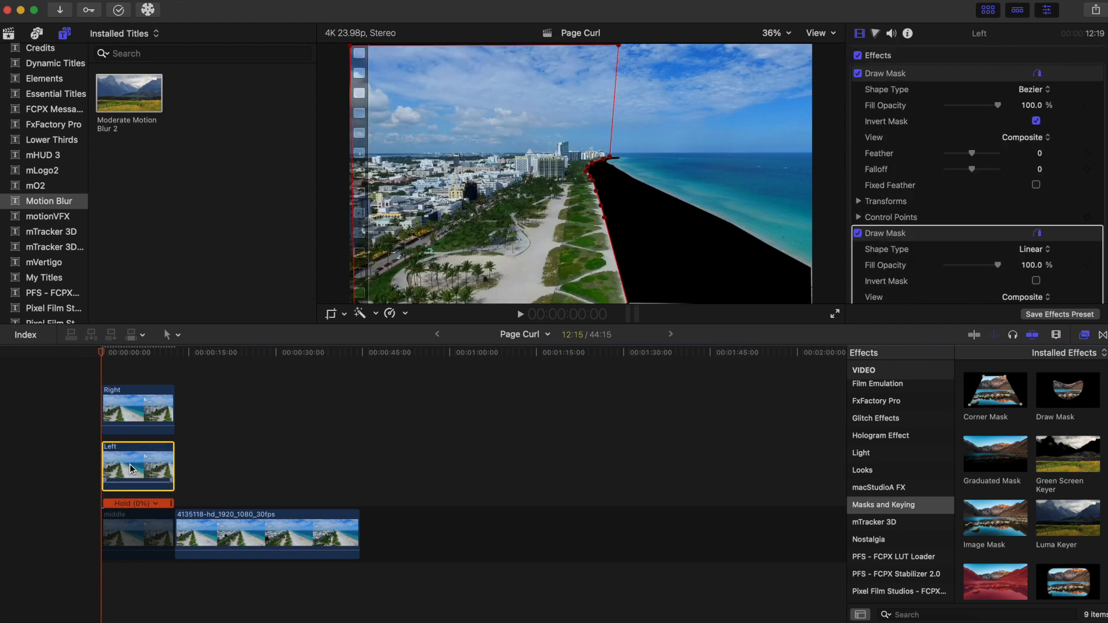
left_click(134, 539)
key("v")
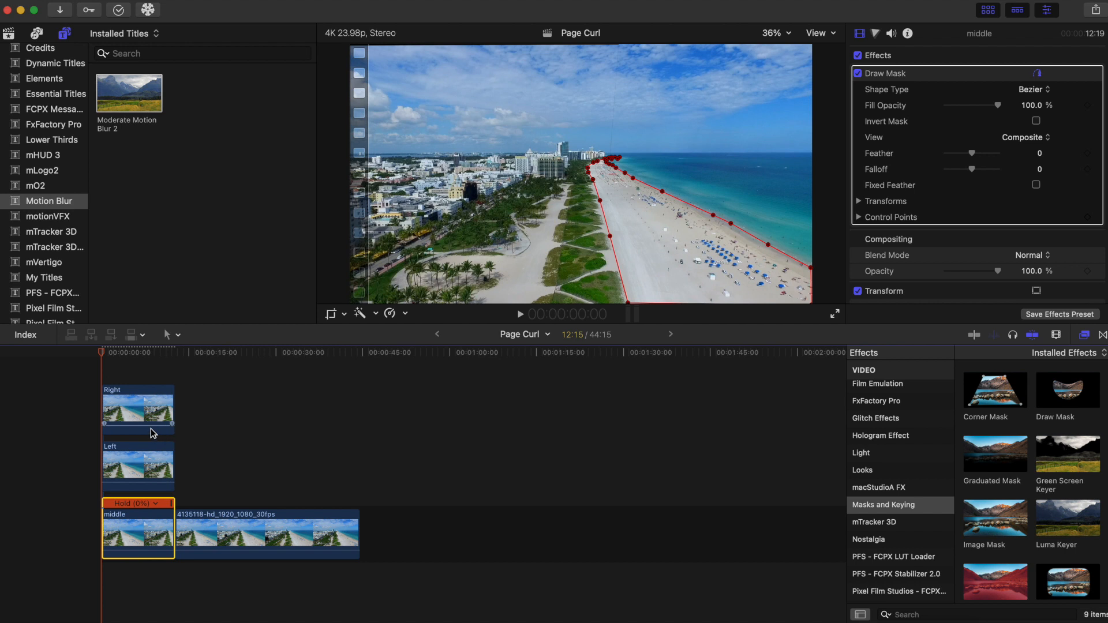
Step: Apply a Ken Burns crop to the Left clip and swap its start and end frames
left_click(127, 465)
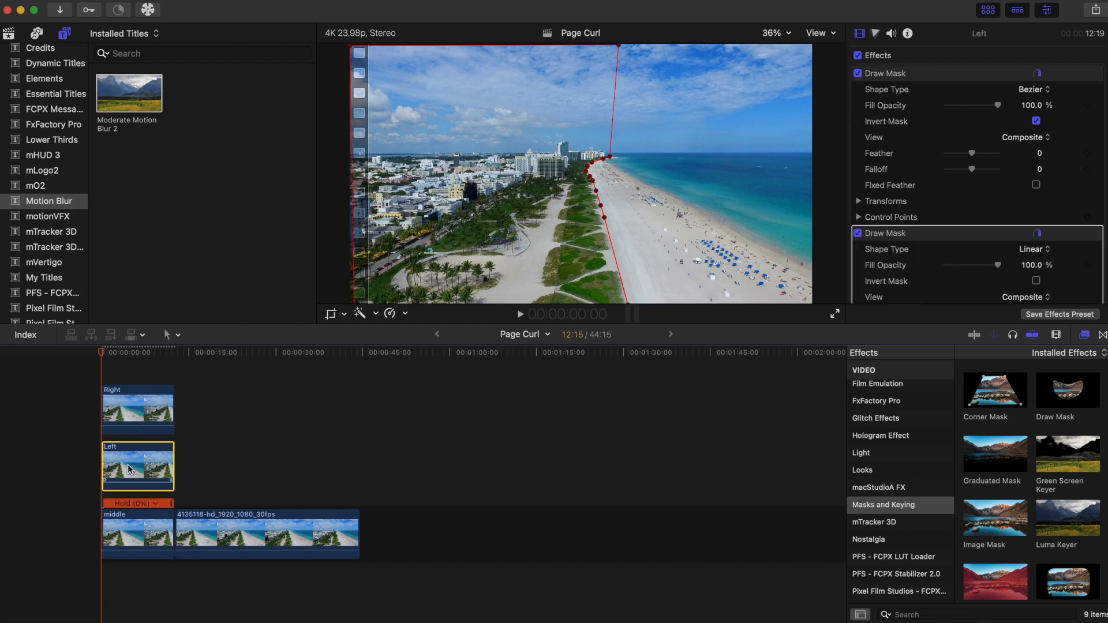
left_click(345, 316)
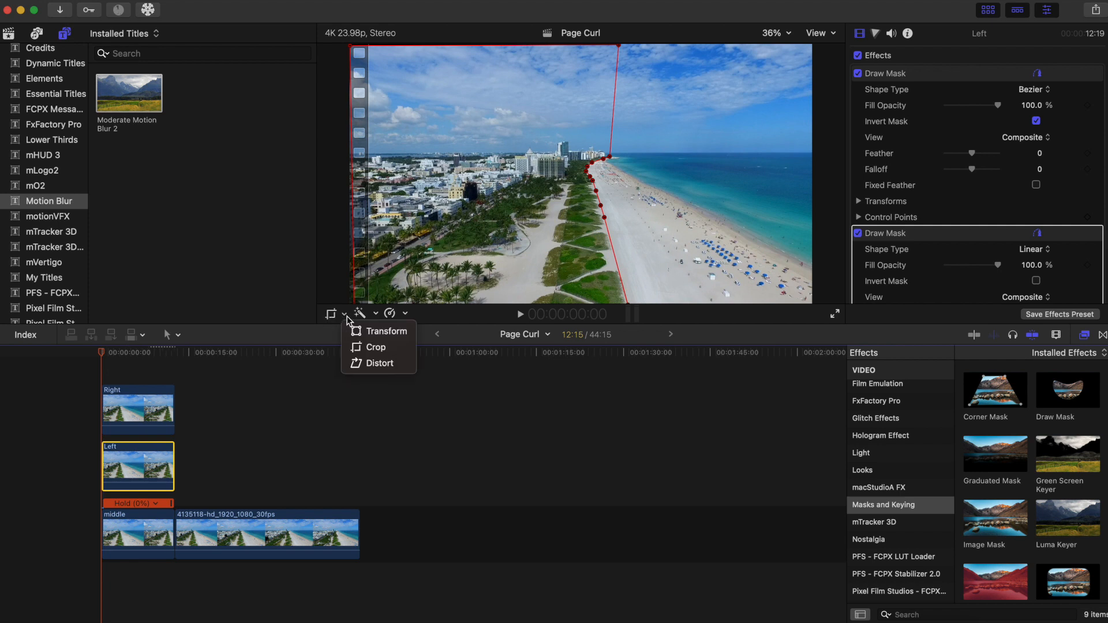
left_click(373, 349)
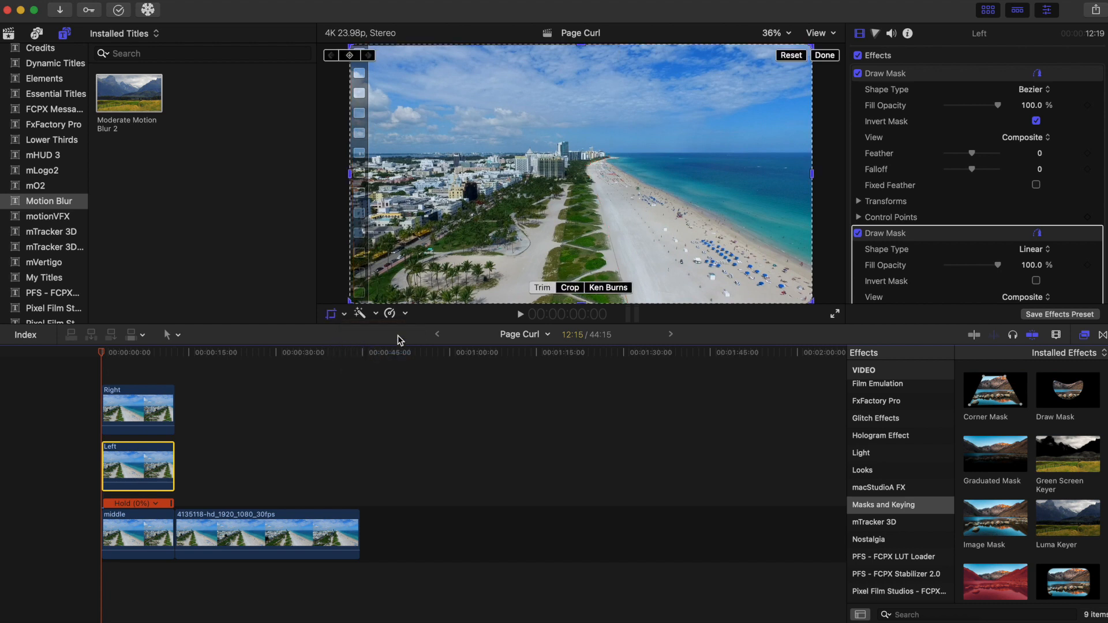
left_click(606, 288)
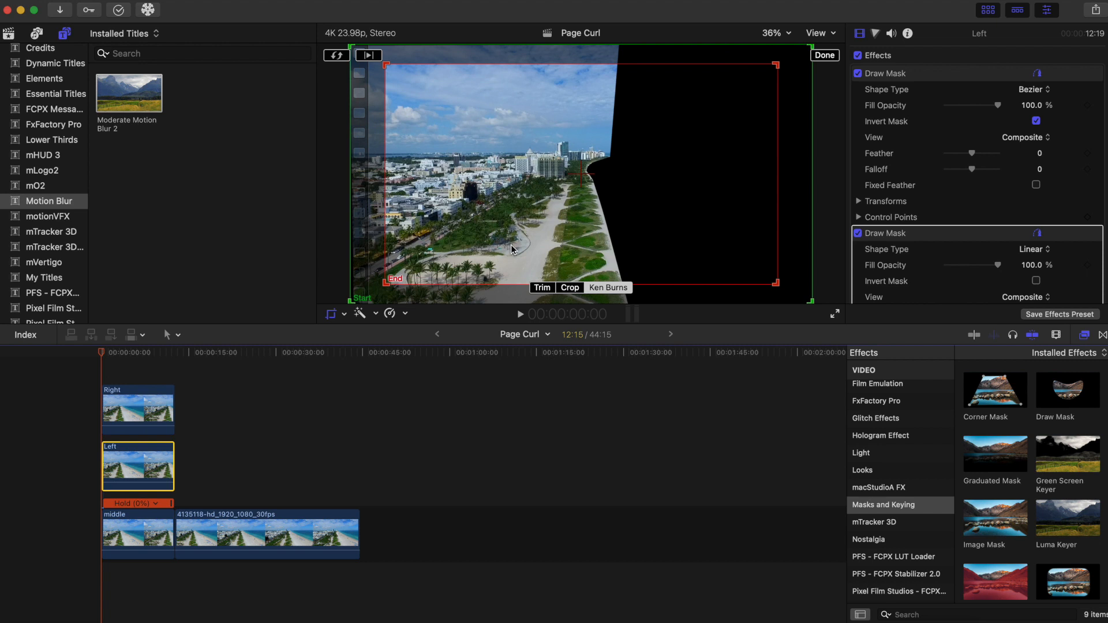
left_click(337, 57)
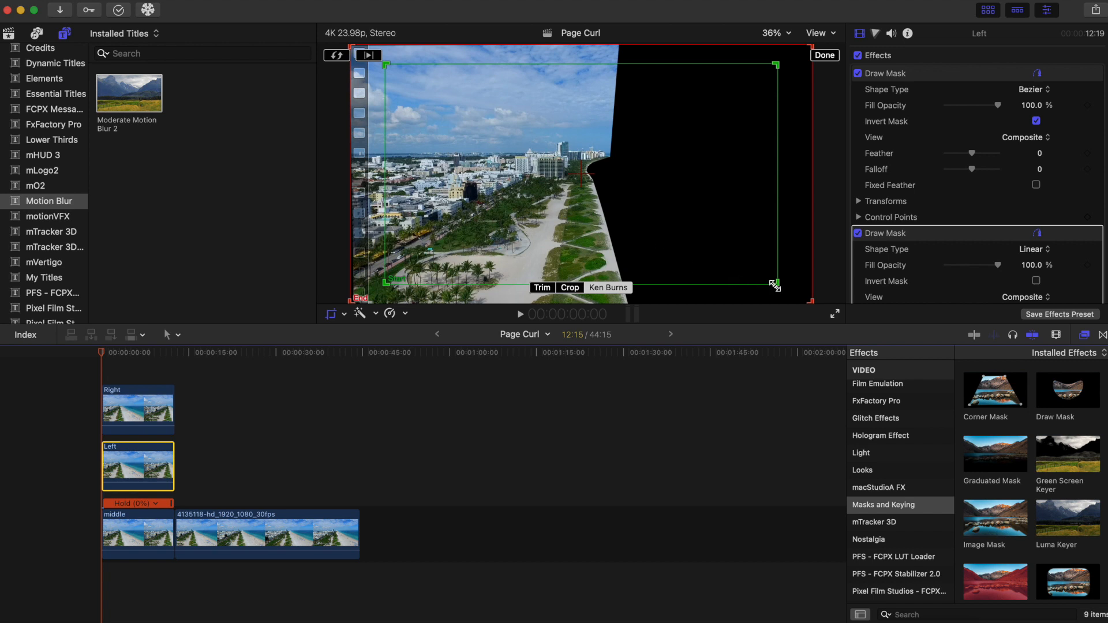
Step: Enlarge the Left clip's Ken Burns start frame from two opposite corners to cover nearly the whole image
left_click_drag(774, 285, 807, 312)
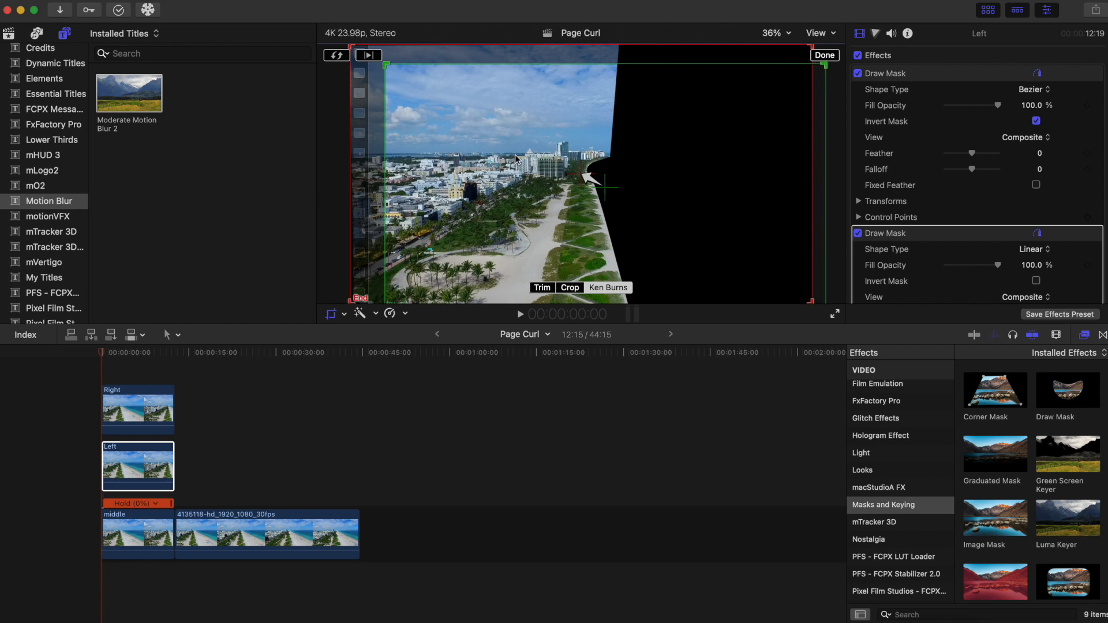
left_click_drag(385, 67, 353, 47)
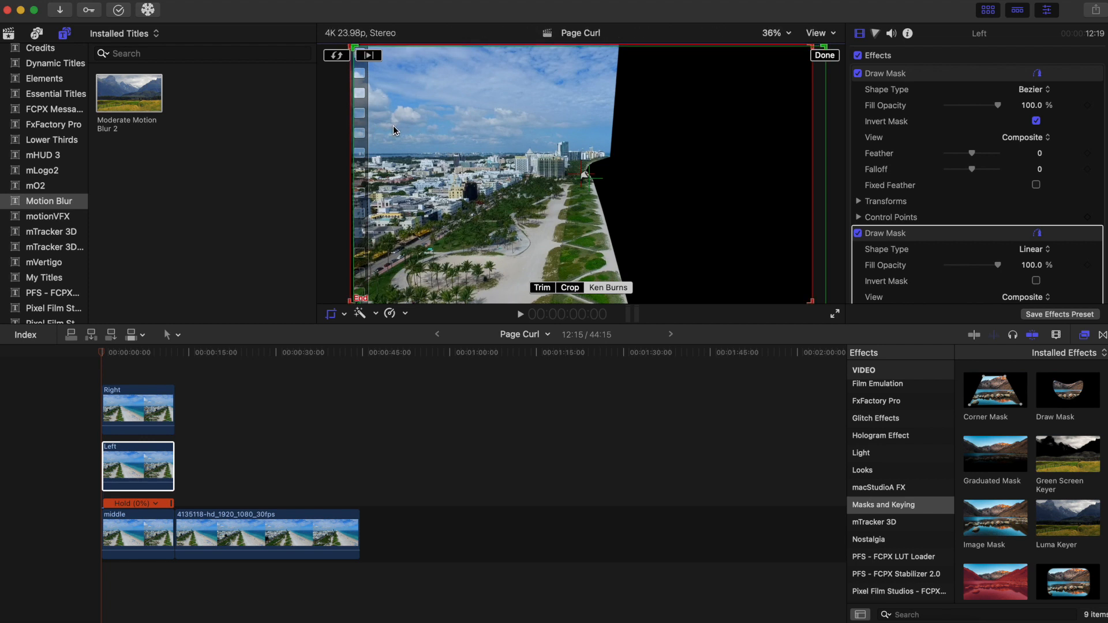
Step: Shift the Left clip's Ken Burns start frame horizontally to the right until the clip starts out of frame, and finish the crop
left_click_drag(392, 126, 661, 123)
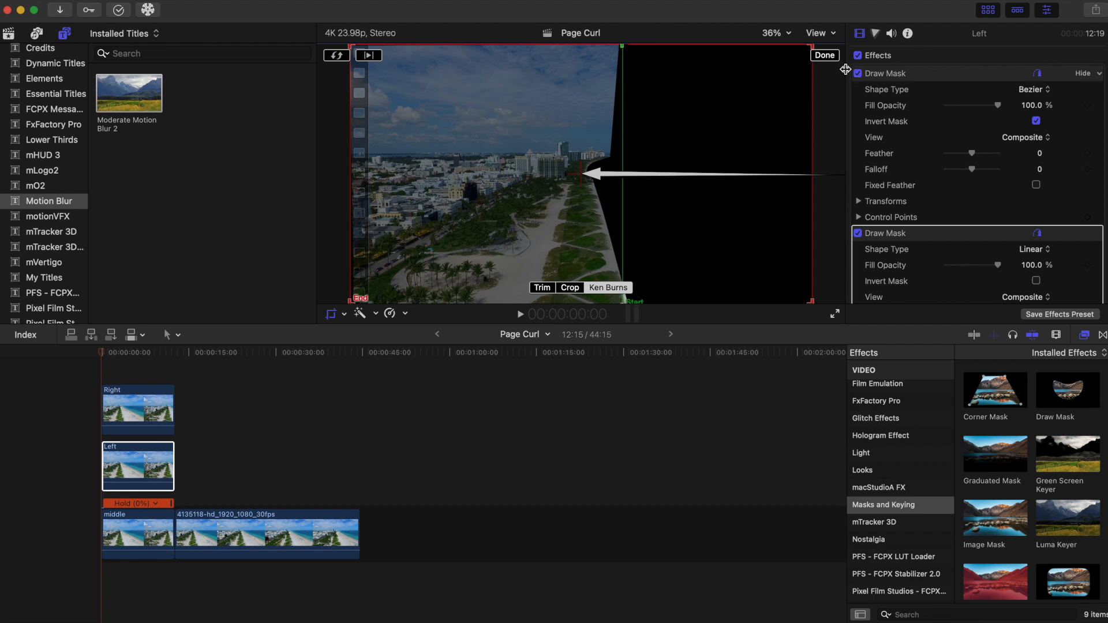
left_click(823, 56)
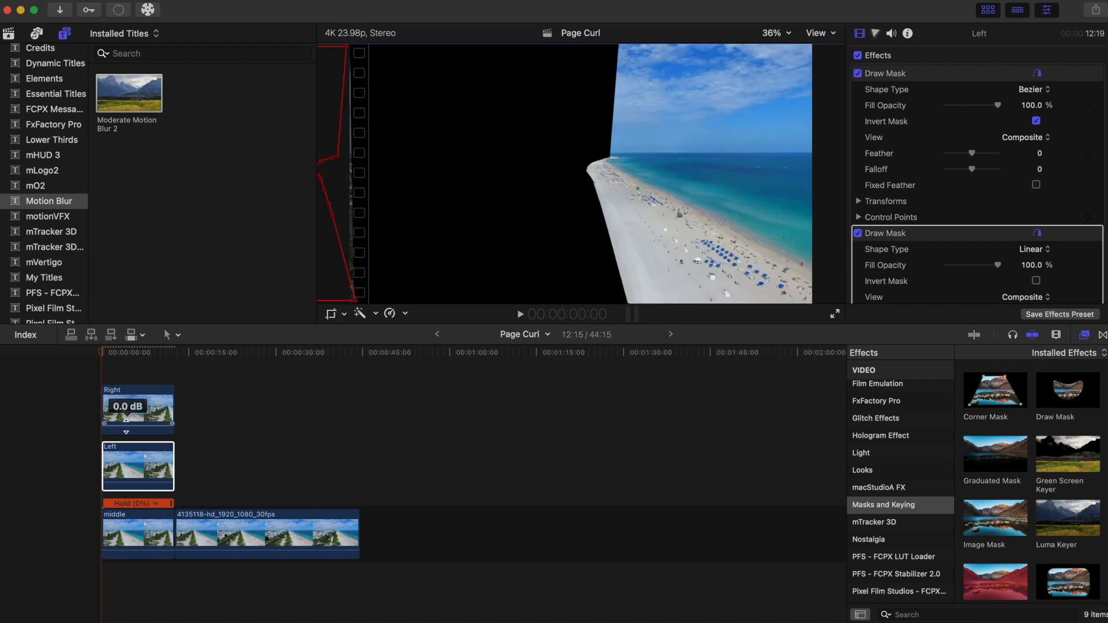
Step: Apply a Ken Burns crop to the Right clip and swap its start and end frames
left_click(126, 407)
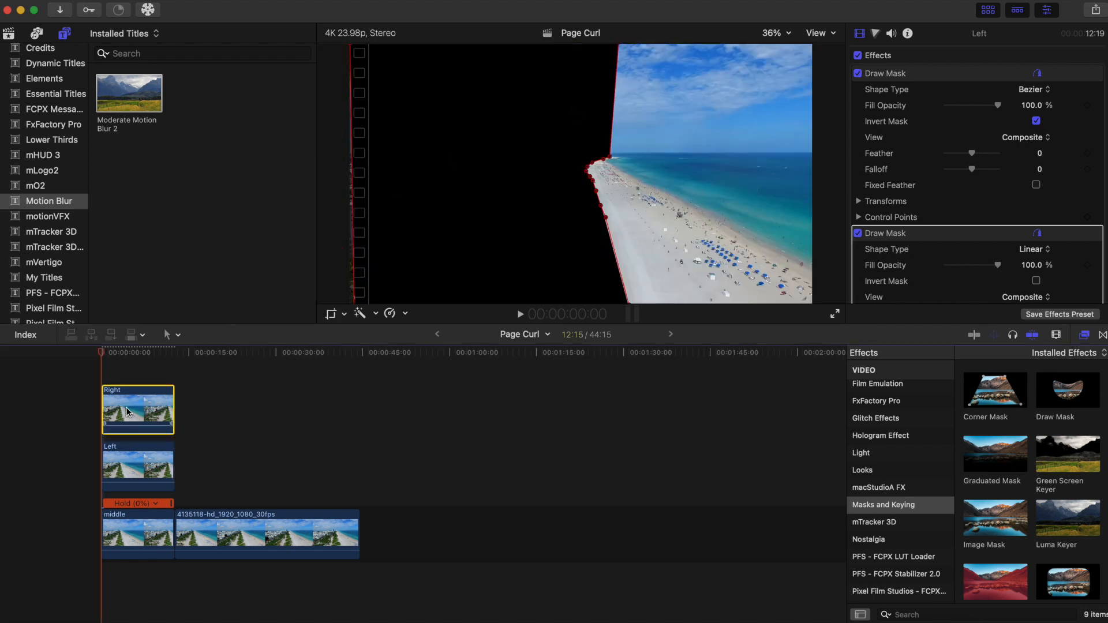
left_click(331, 315)
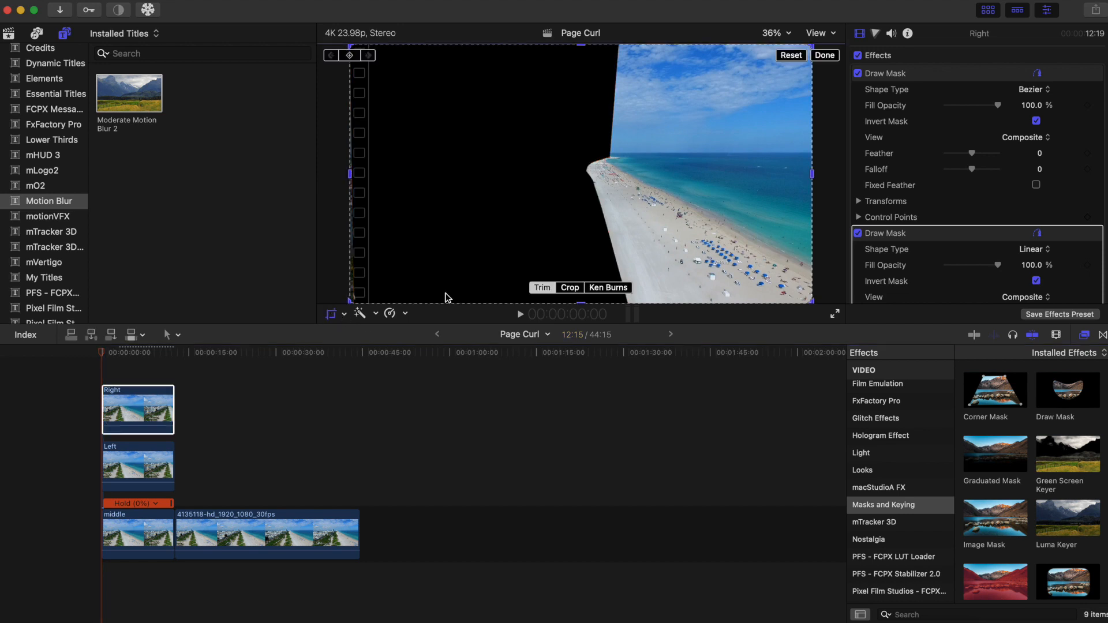
left_click(605, 289)
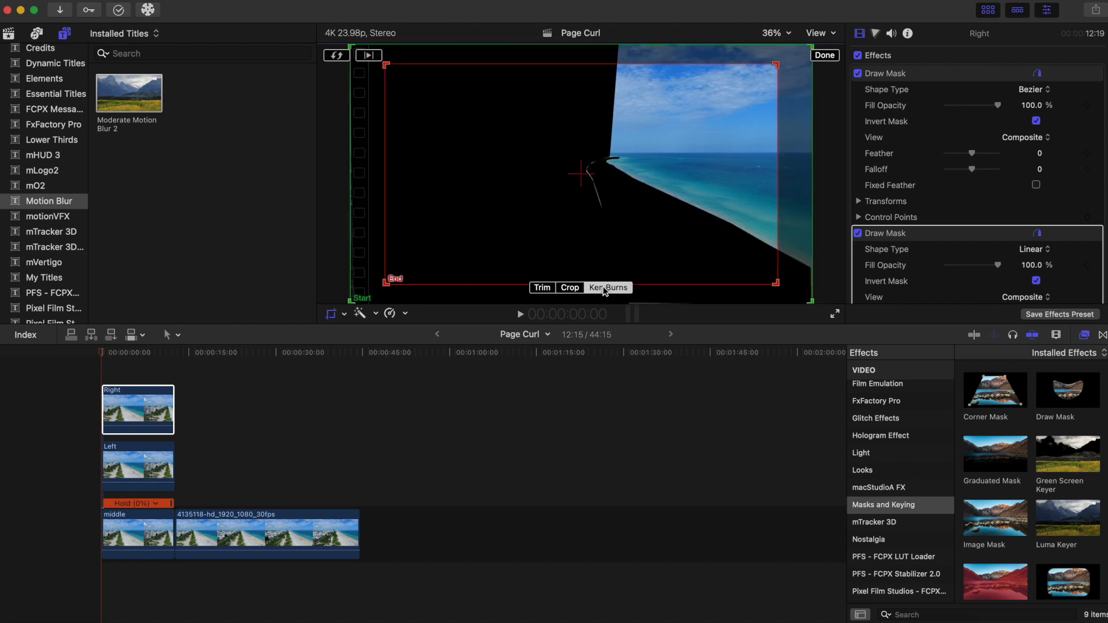
left_click(336, 55)
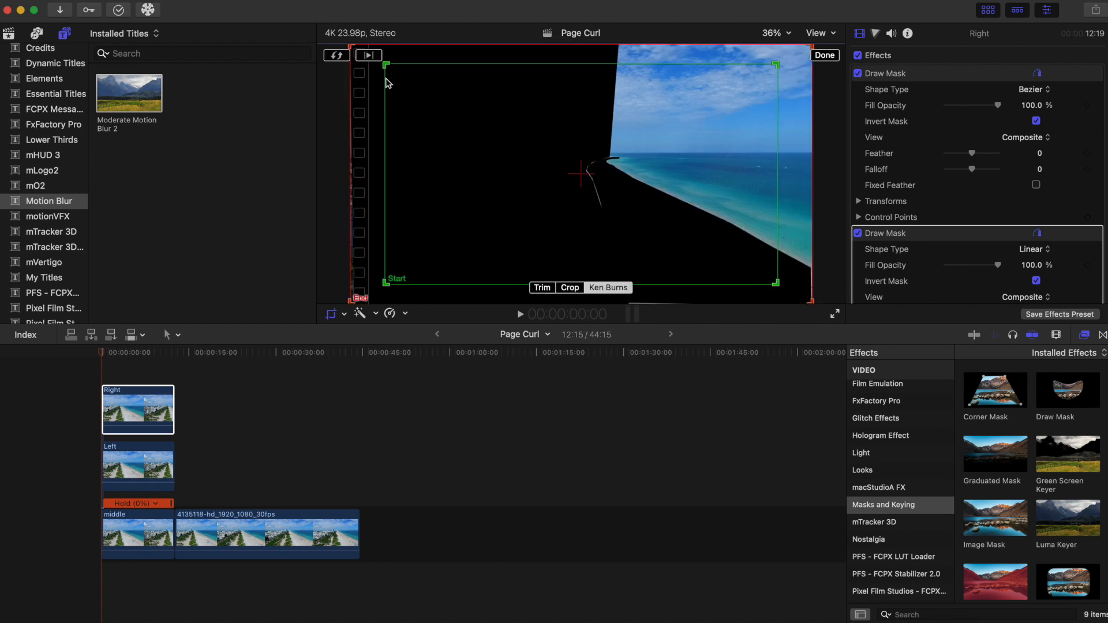
Step: Enlarge the Right clip's Ken Burns start frame to the full image and shift it left until the clip starts out of frame
left_click_drag(385, 65, 346, 47)
left_click_drag(774, 286, 812, 308)
left_click_drag(668, 196, 459, 188)
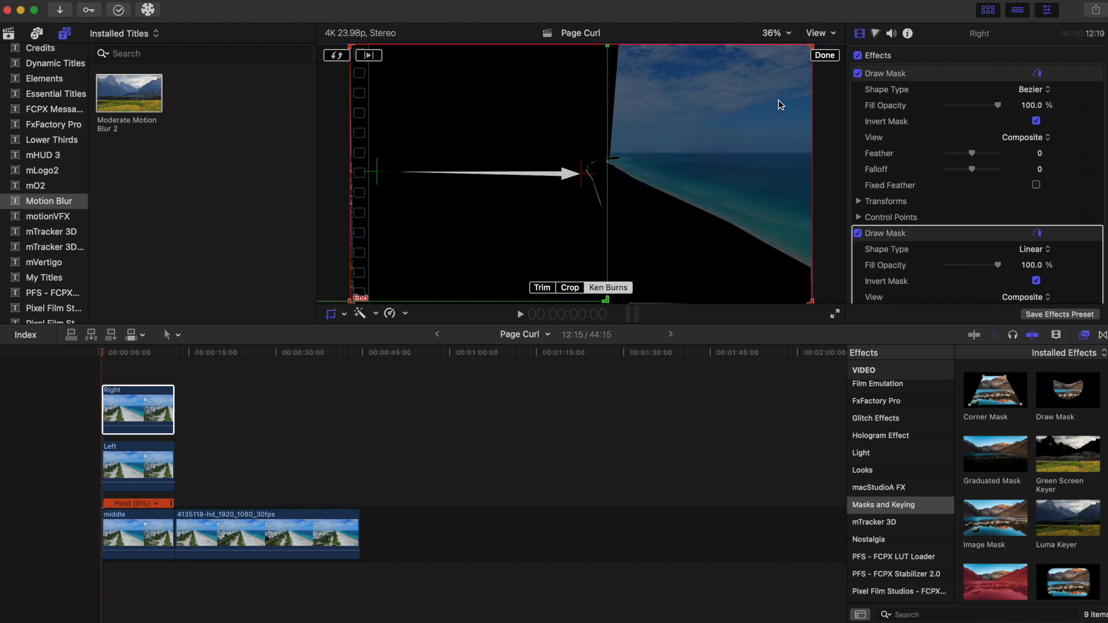
left_click(824, 56)
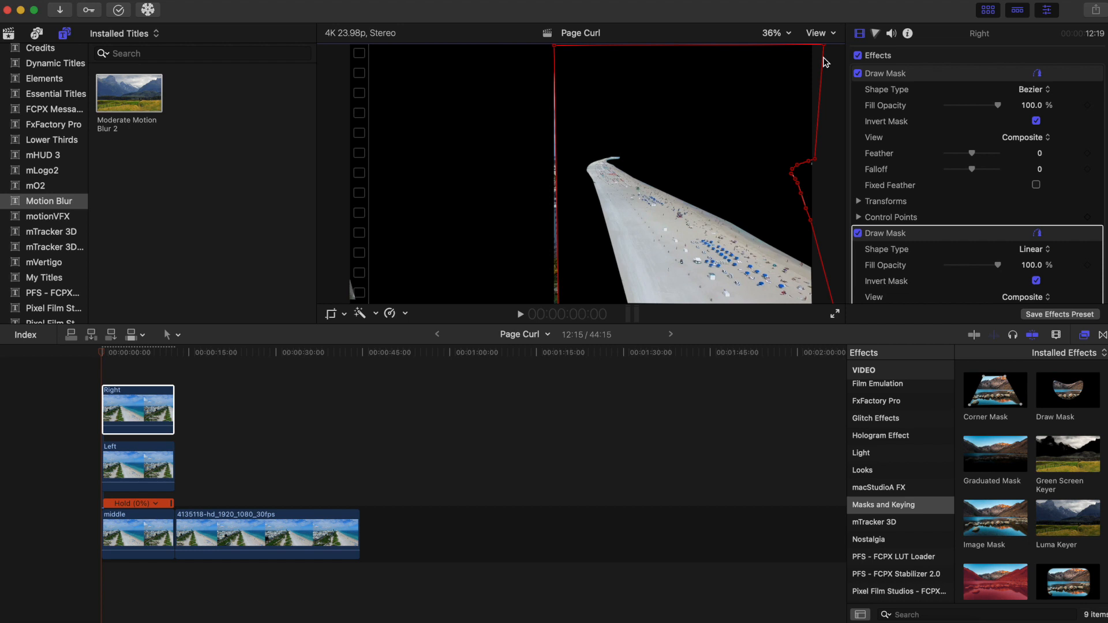
Step: Nudge the Right clip's mask edge outward to hide the leftover sliver of image, and play the animation through
left_click_drag(557, 247, 554, 247)
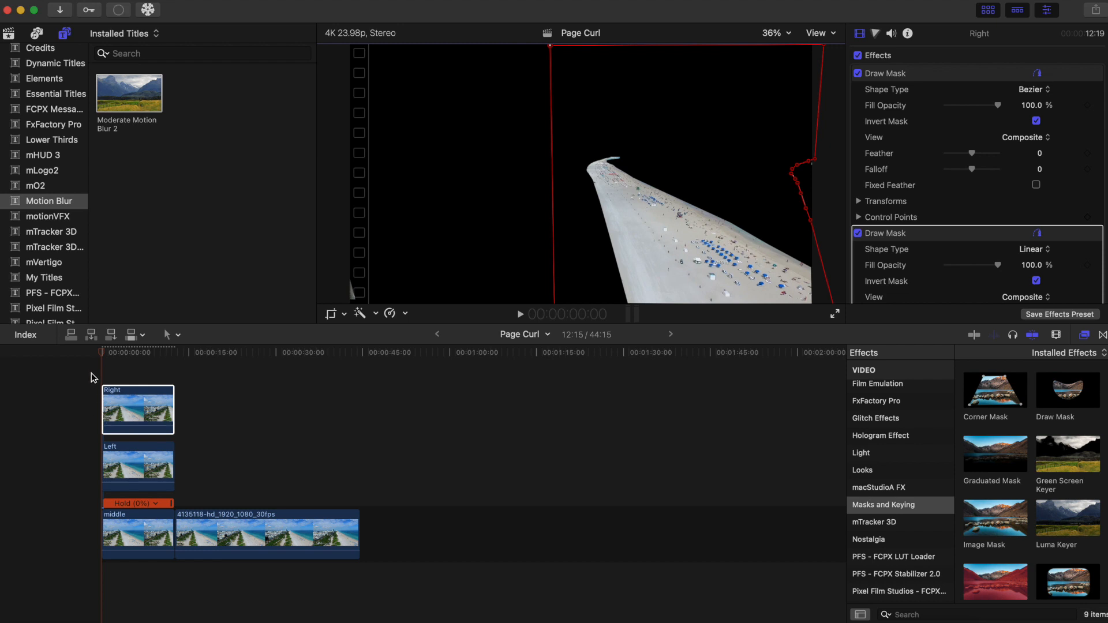
key("space")
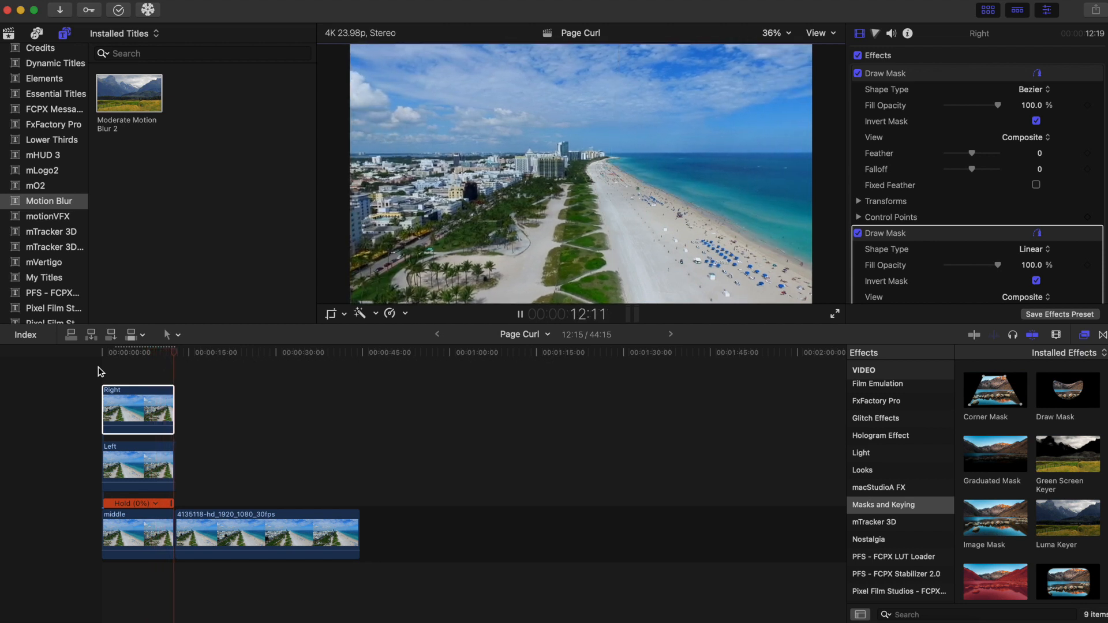
left_click(98, 370)
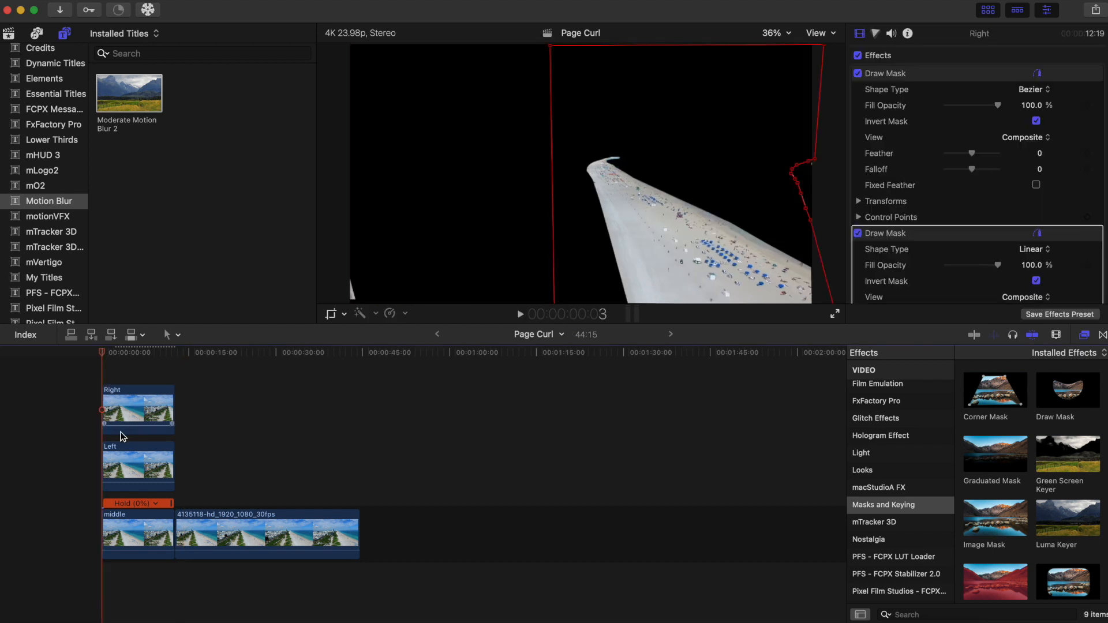
Step: Trim the starts of the Right, Left and middle clips to shorten each to a duration of 3:06
left_click_drag(104, 404, 162, 414)
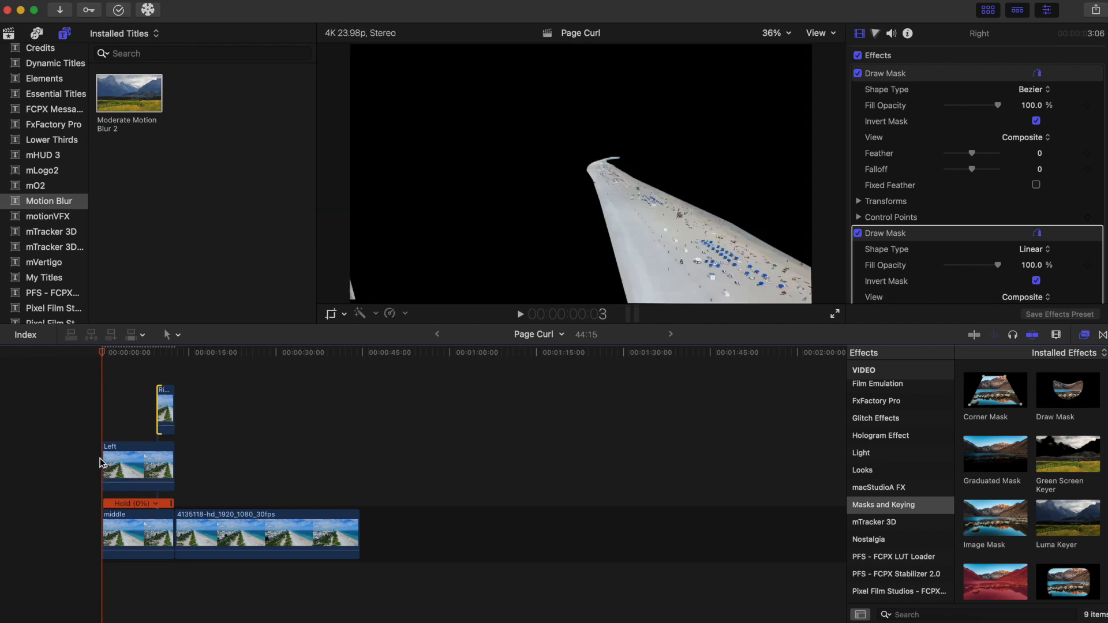
left_click_drag(103, 459, 151, 465)
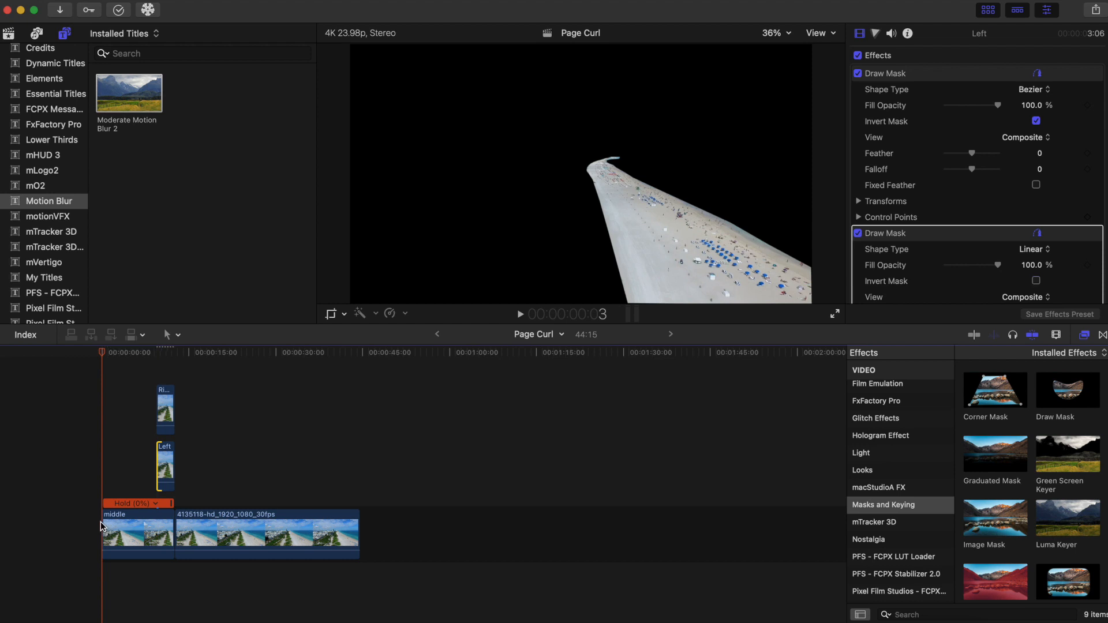
left_click_drag(102, 526, 153, 531)
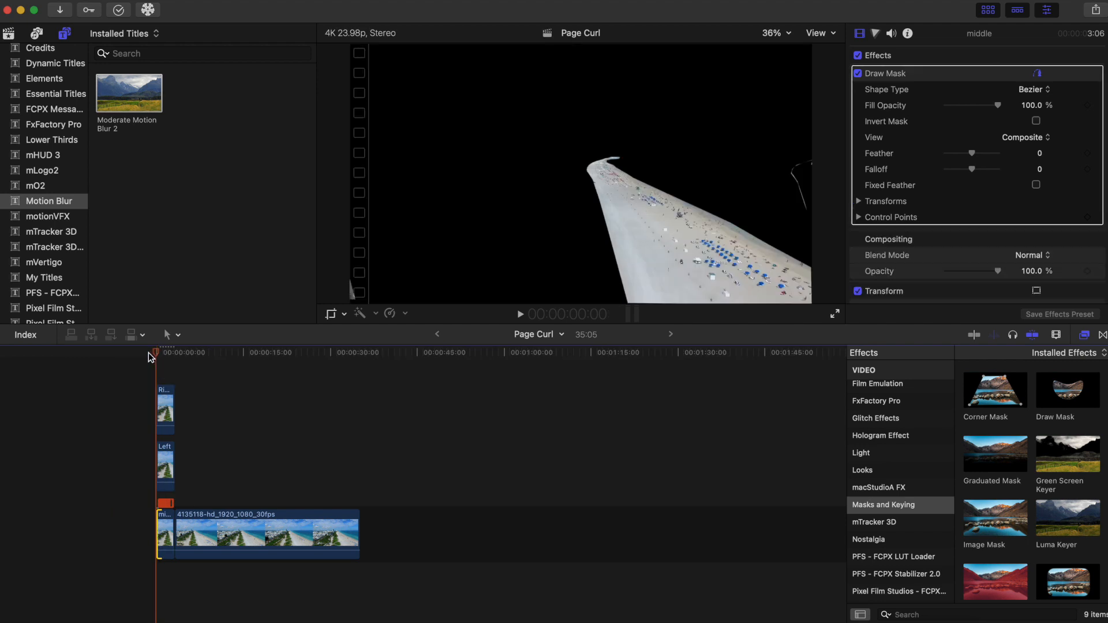
Step: Play the shortened slide-in animation from the start several times to check its timing
key("space")
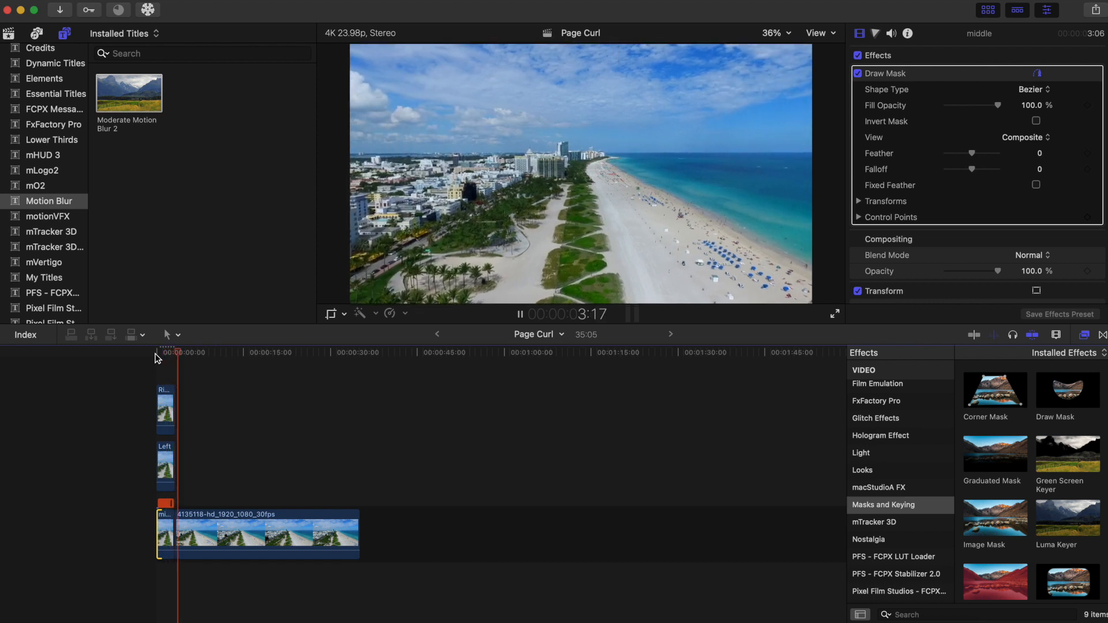
left_click(156, 354)
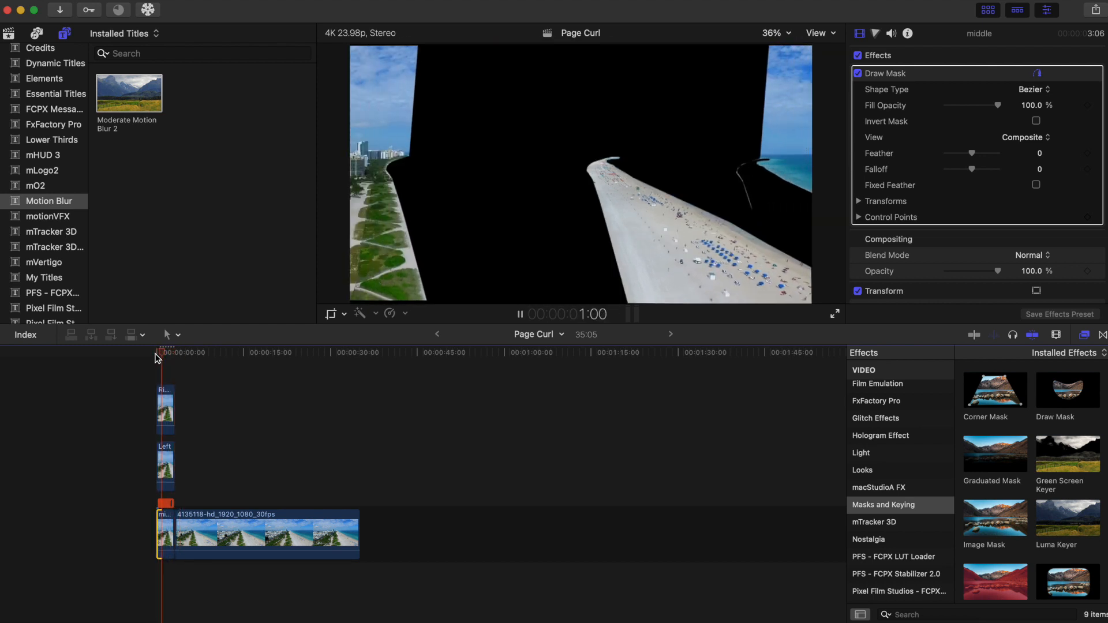
key("space")
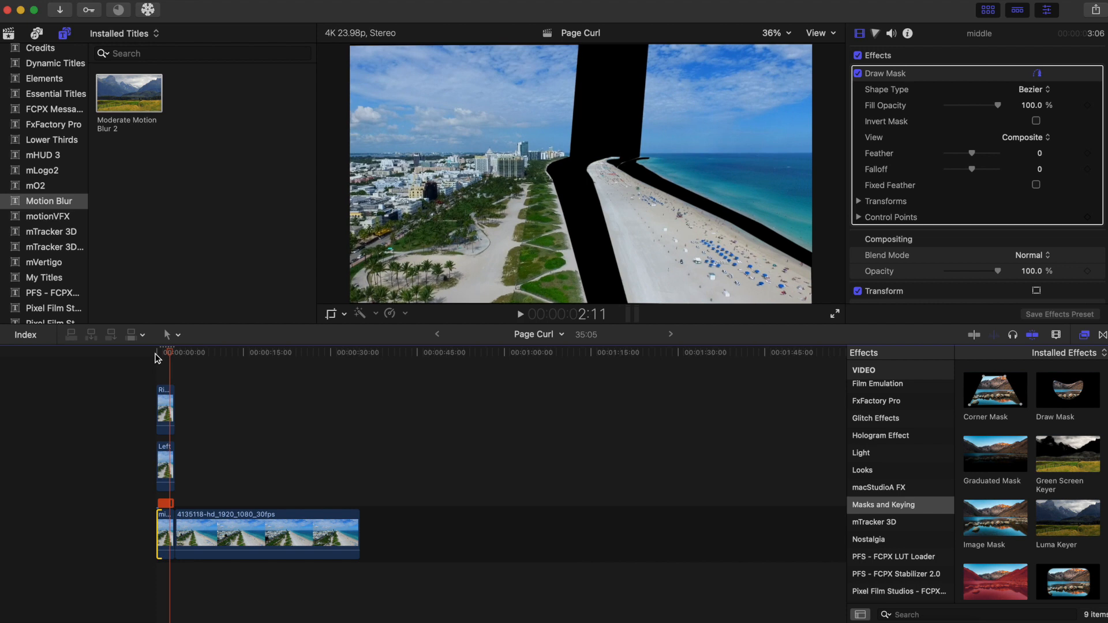
left_click(156, 354)
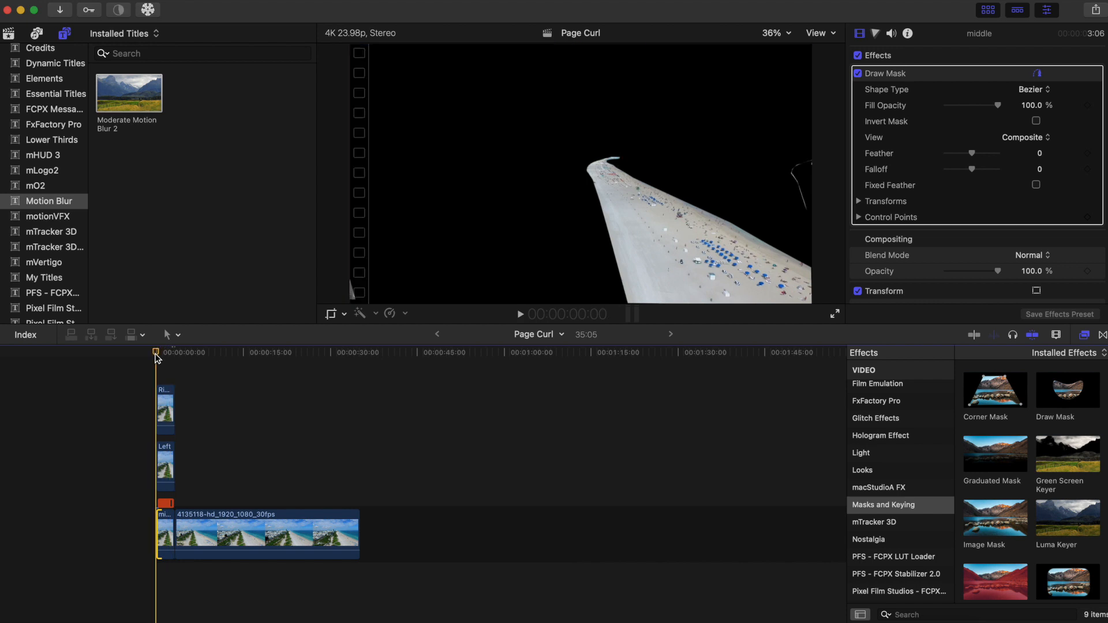
key("space")
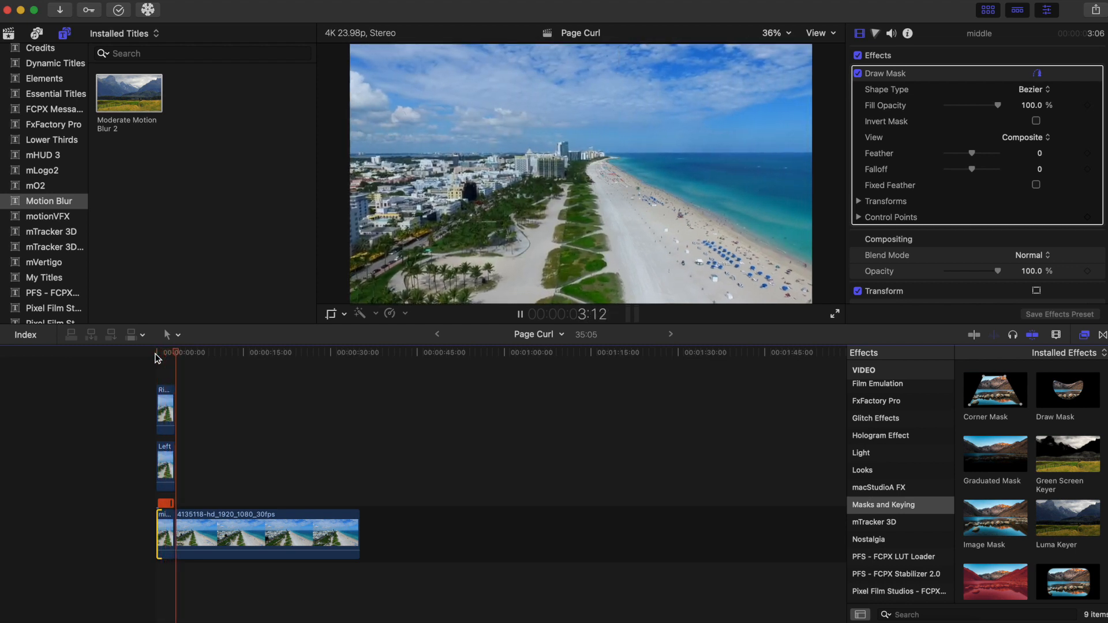
left_click(157, 355)
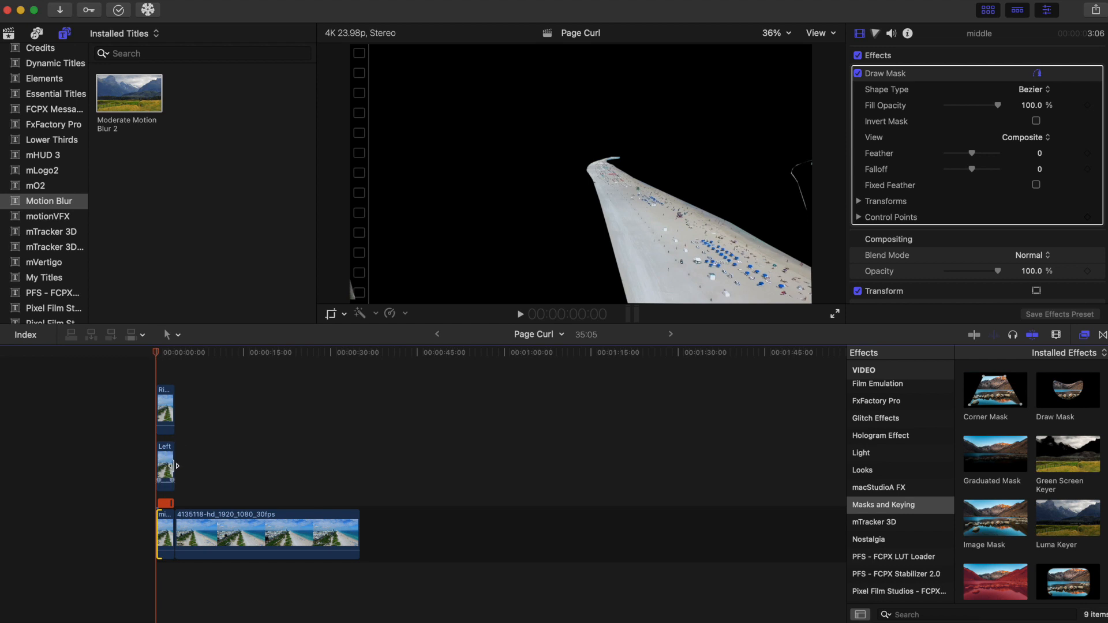
Step: Add the Page Curl effect from the BillStudios Plugins category to the middle clip
left_click(157, 367)
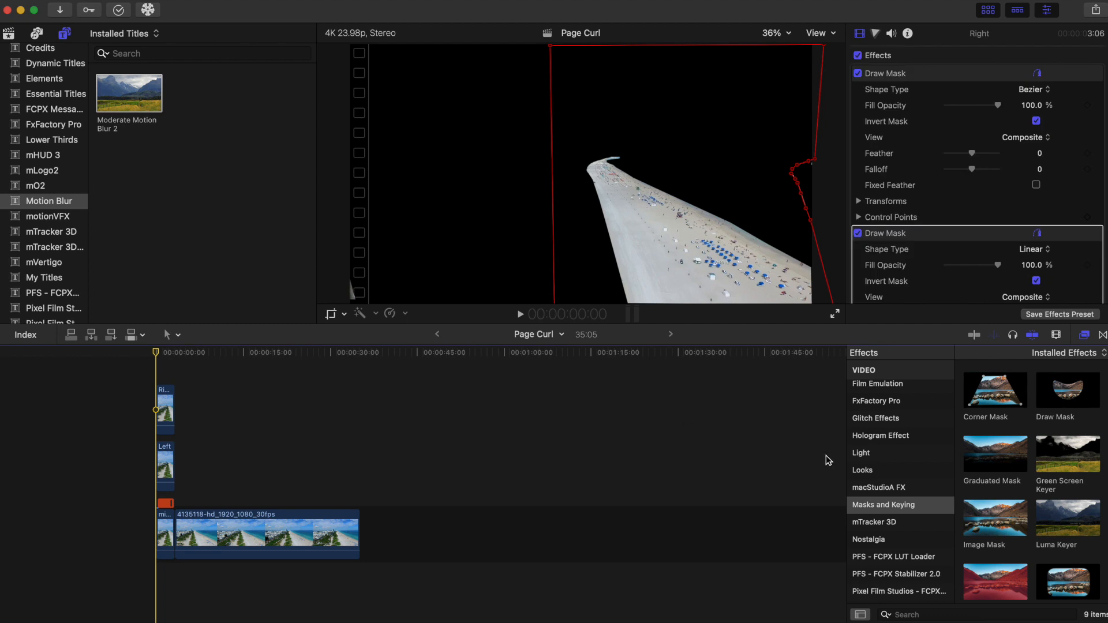
scroll(861, 472, "down", 10)
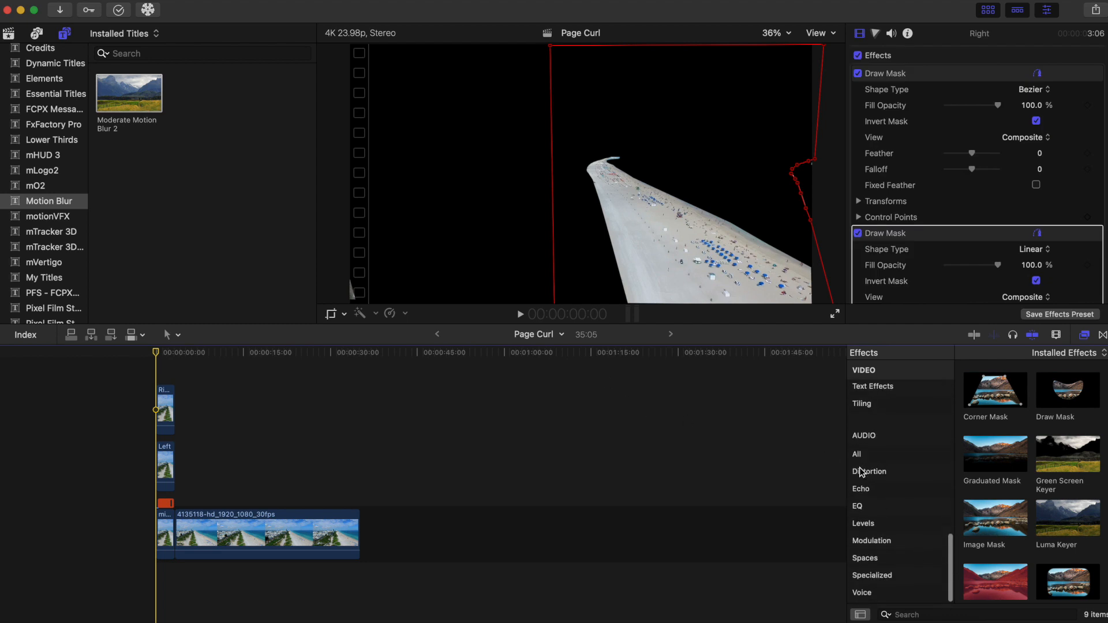
scroll(860, 471, "up", 5)
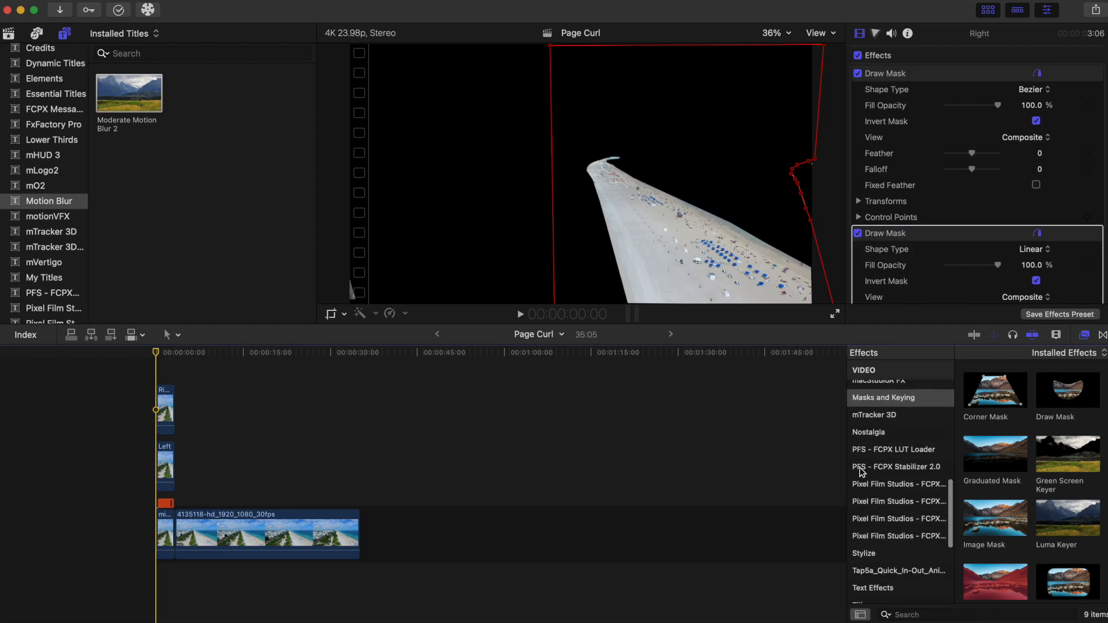
scroll(861, 472, "down", 3)
scroll(873, 480, "up", 10)
scroll(874, 480, "down", 2)
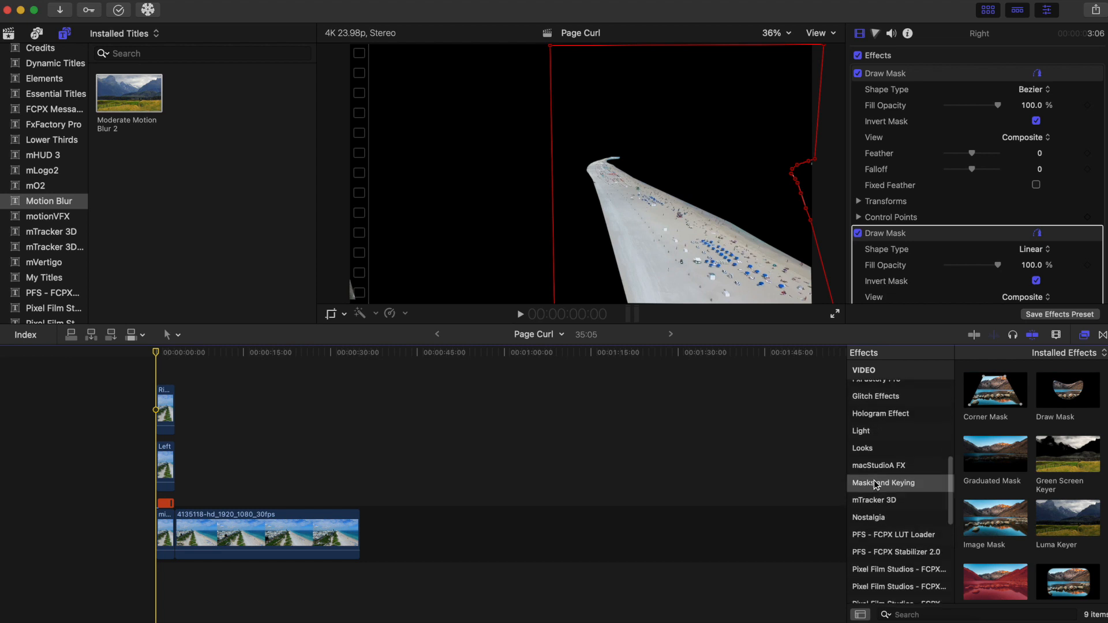
scroll(873, 480, "down", 1)
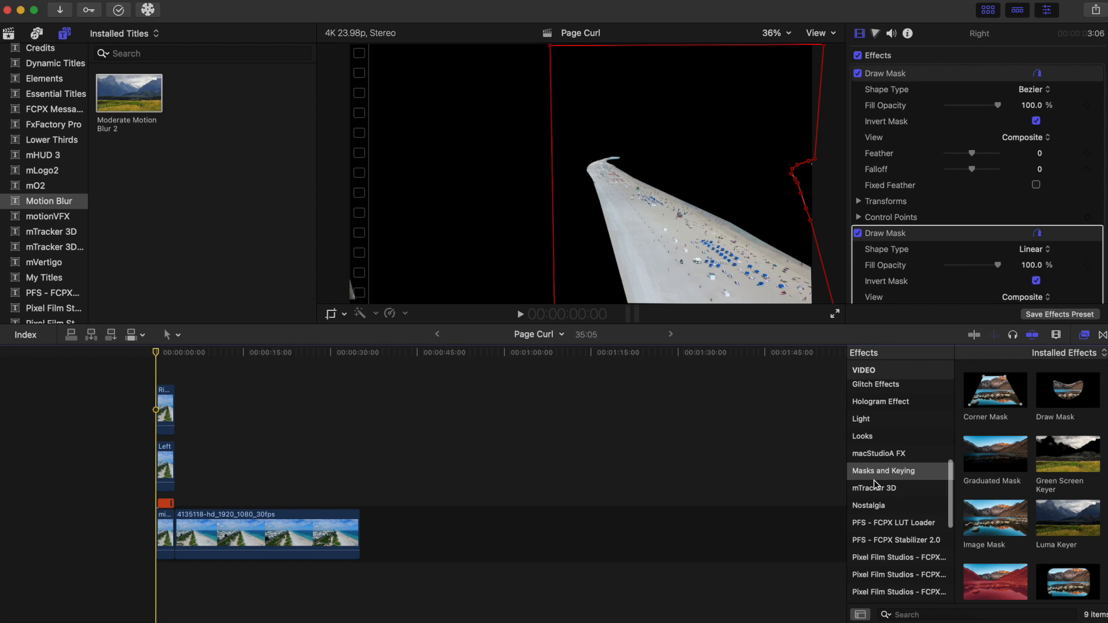
scroll(873, 480, "down", 6)
scroll(873, 482, "down", 6)
scroll(873, 480, "up", 6)
scroll(873, 480, "up", 8)
scroll(873, 480, "up", 15)
left_click(876, 513)
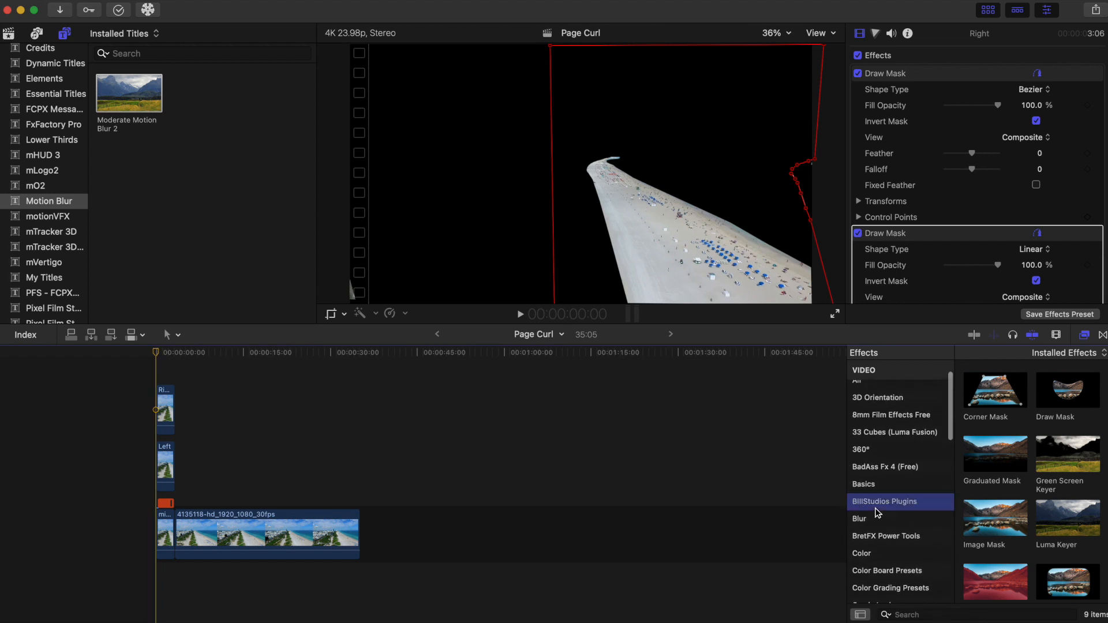
scroll(963, 487, "down", 10)
scroll(963, 487, "down", 5)
left_click_drag(987, 557, 166, 541)
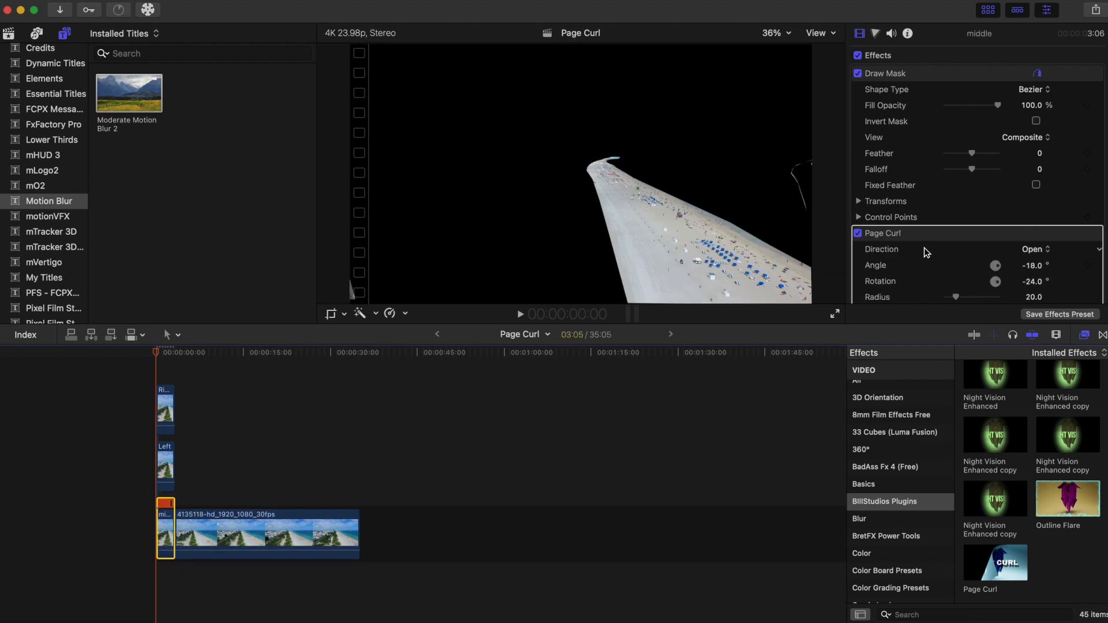
Step: Set the Page Curl direction to Close and play the animation to review the curl
scroll(923, 248, "down", 5)
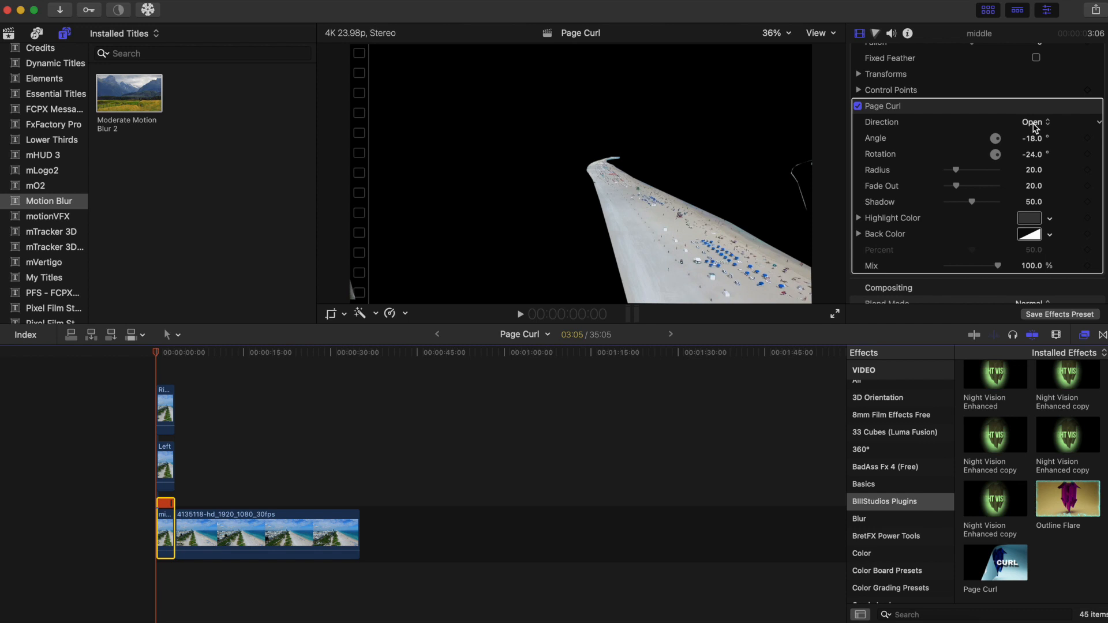
left_click(1034, 123)
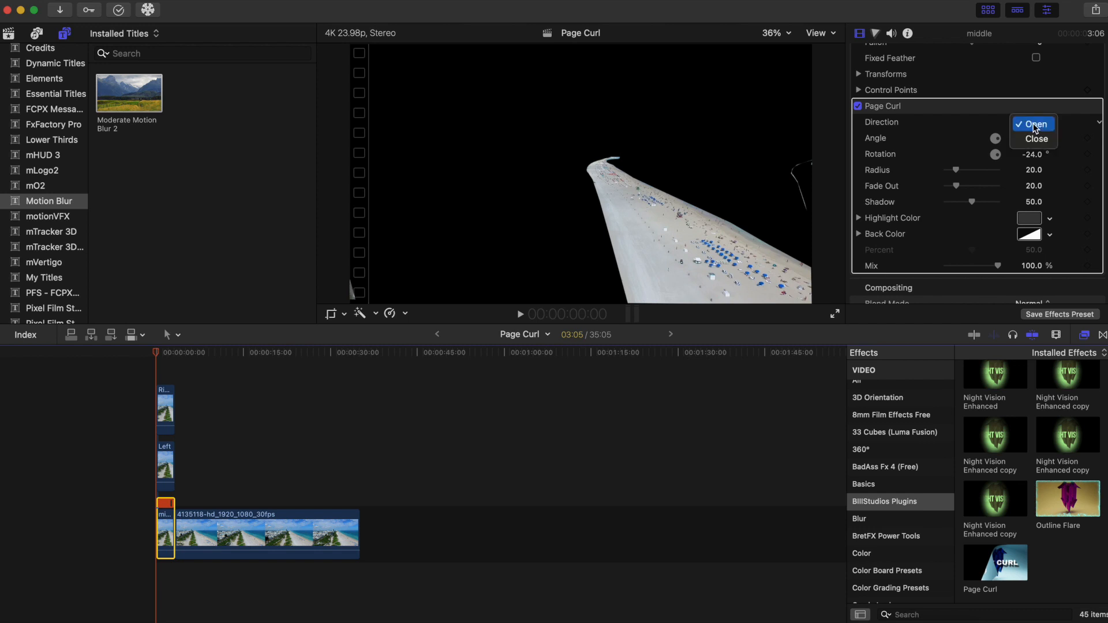
left_click(1037, 139)
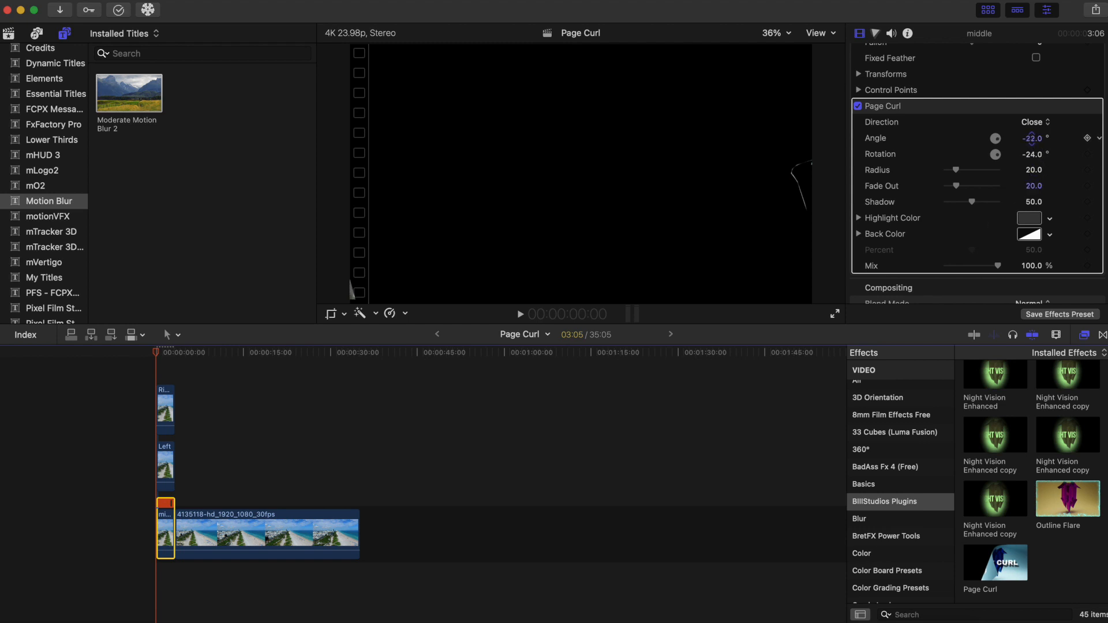
key("space")
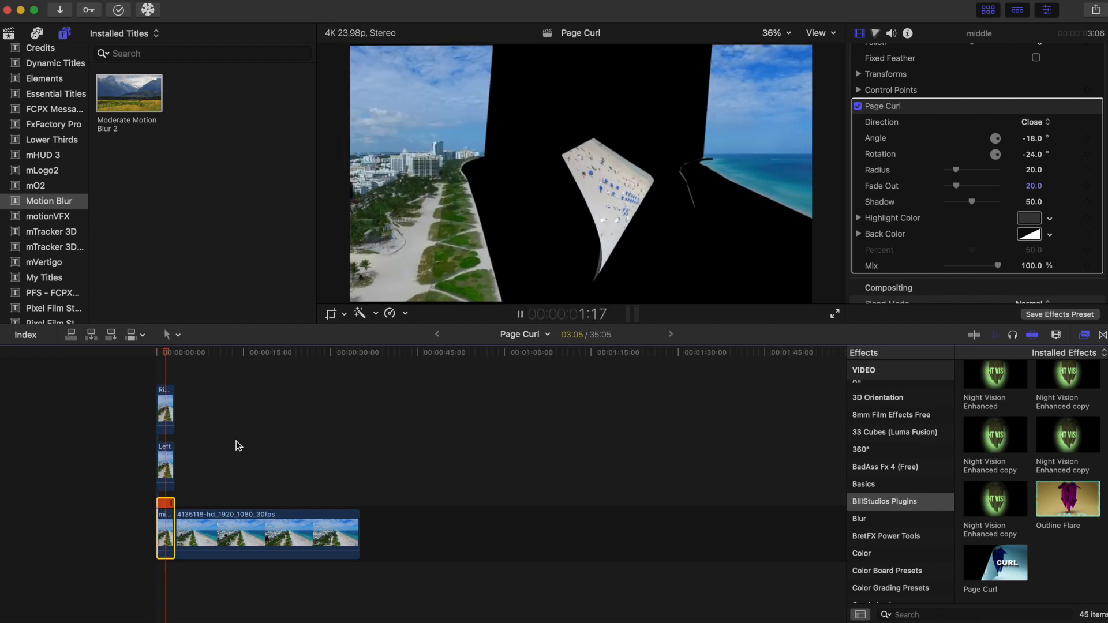
key("space")
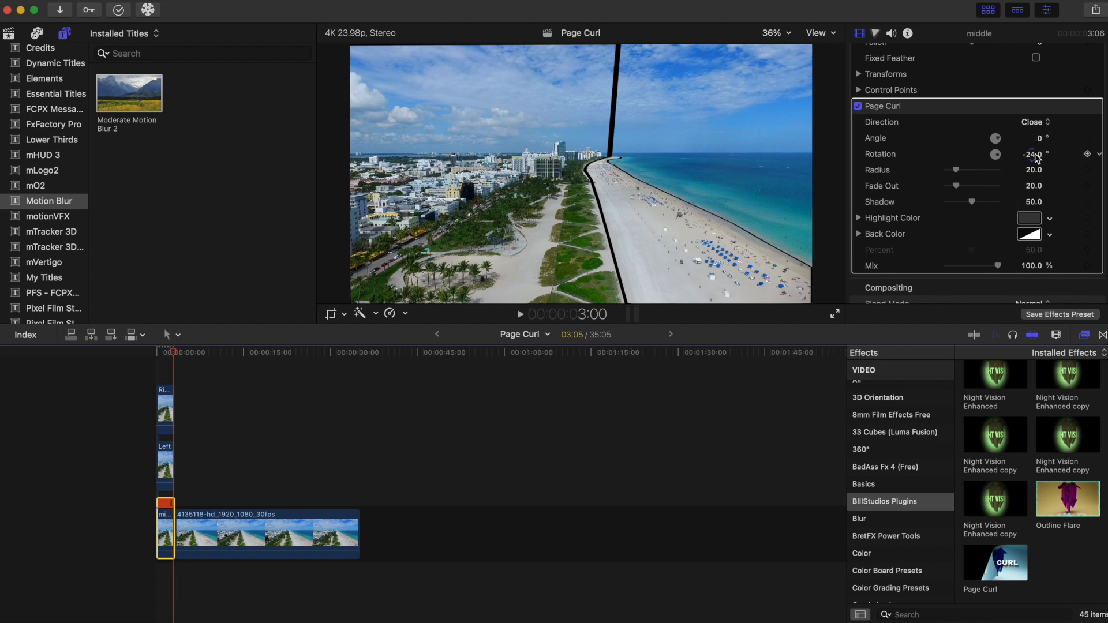
Step: Set the middle clip's Page Curl rotation to -24° and its angle to 364°
left_click_drag(1031, 153, 1036, 157)
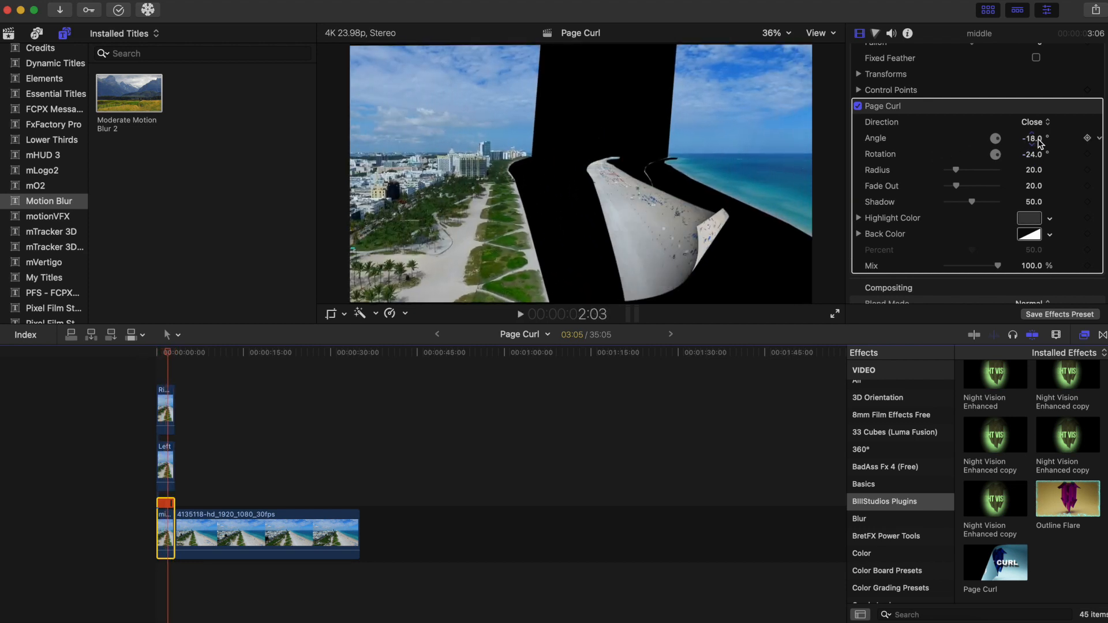
left_click_drag(1031, 138, 1031, 137)
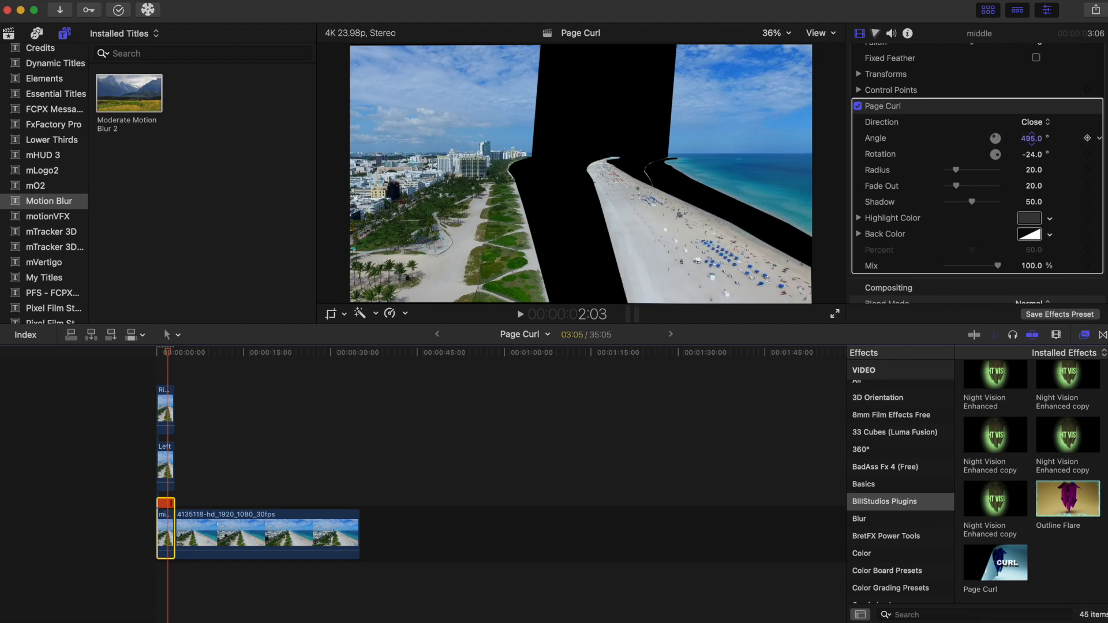
left_click_drag(1031, 138, 1031, 138)
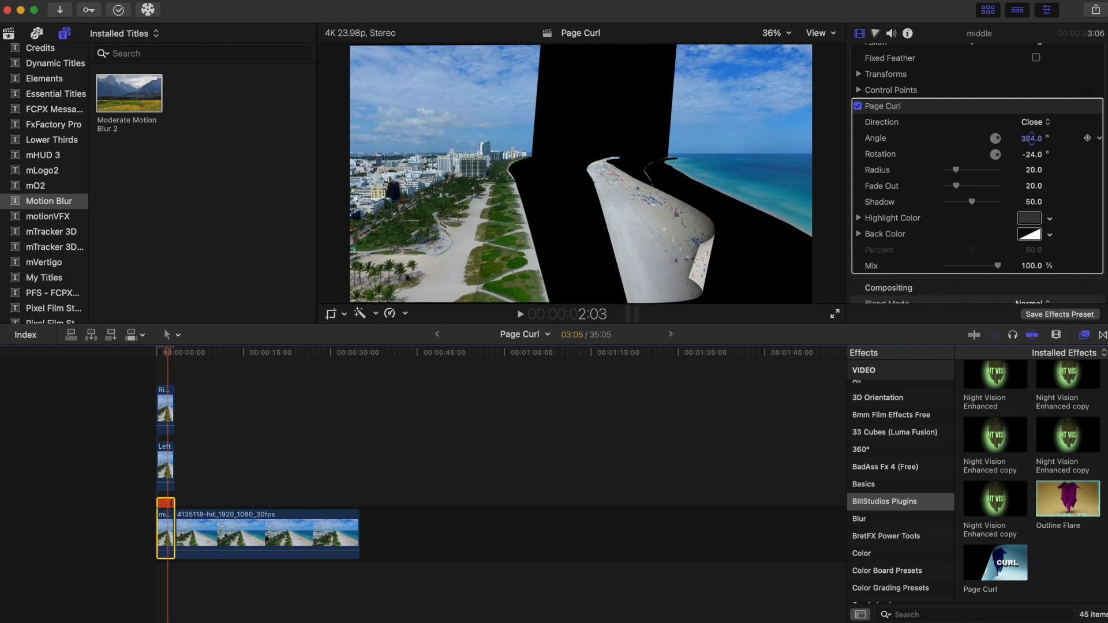
Step: Play the animation from the start twice to review the adjusted curl and its speed
left_click_drag(166, 354, 163, 359)
key("space")
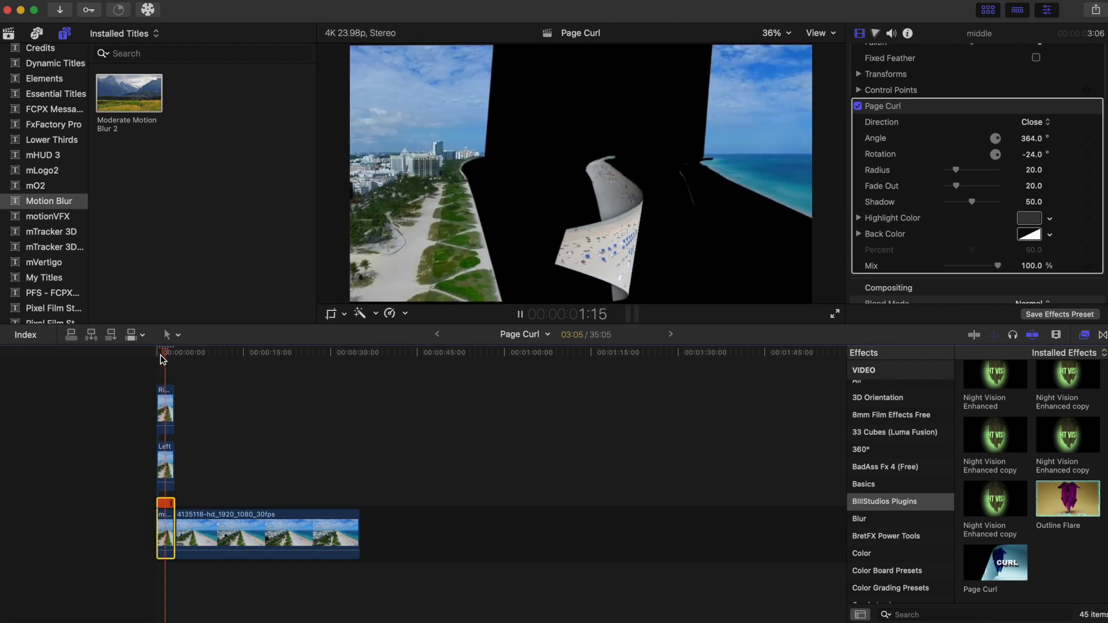
key("space")
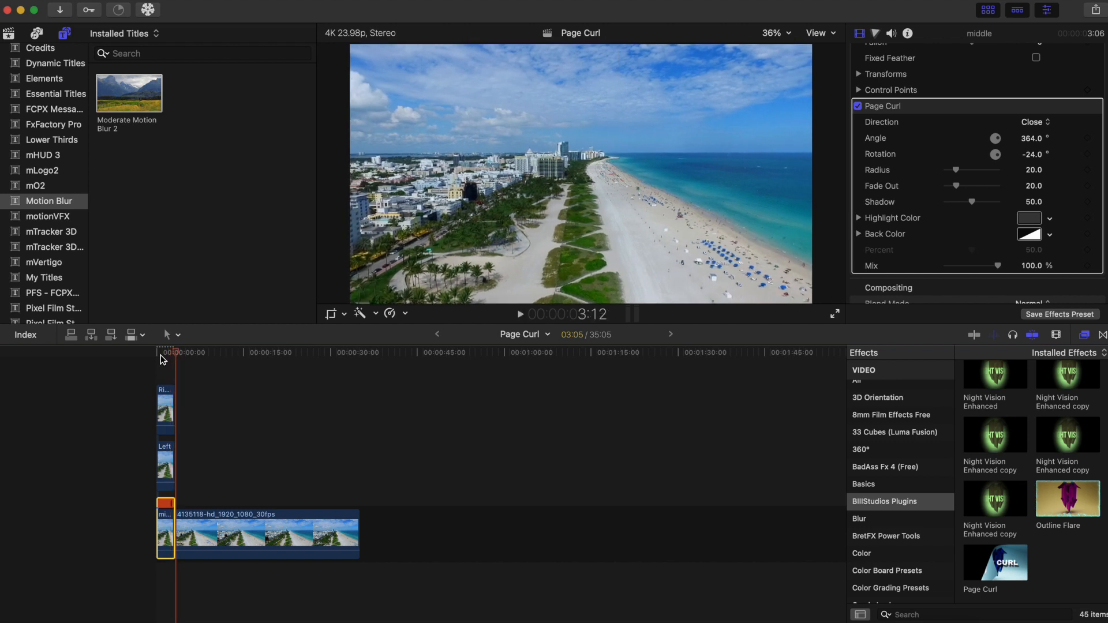
left_click(160, 359)
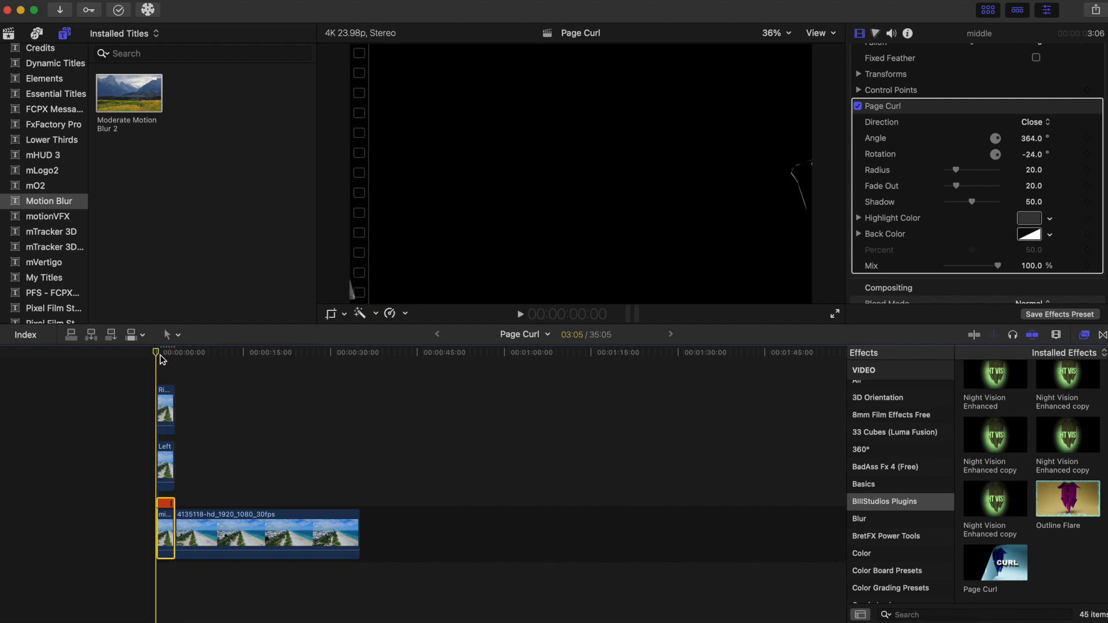
key("space")
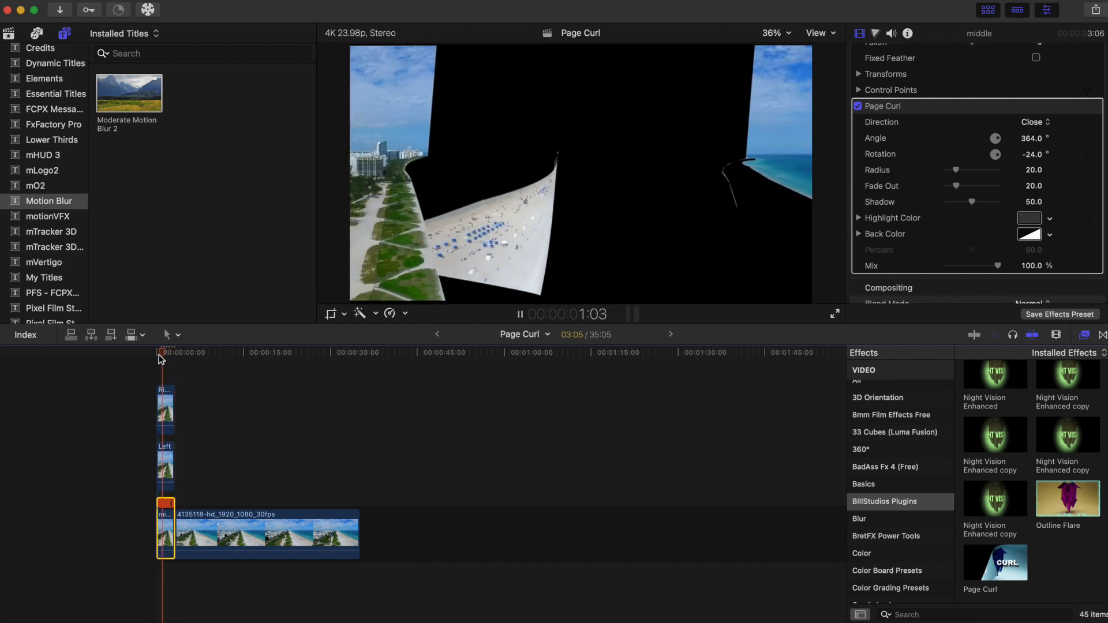
key("space")
left_click(159, 354)
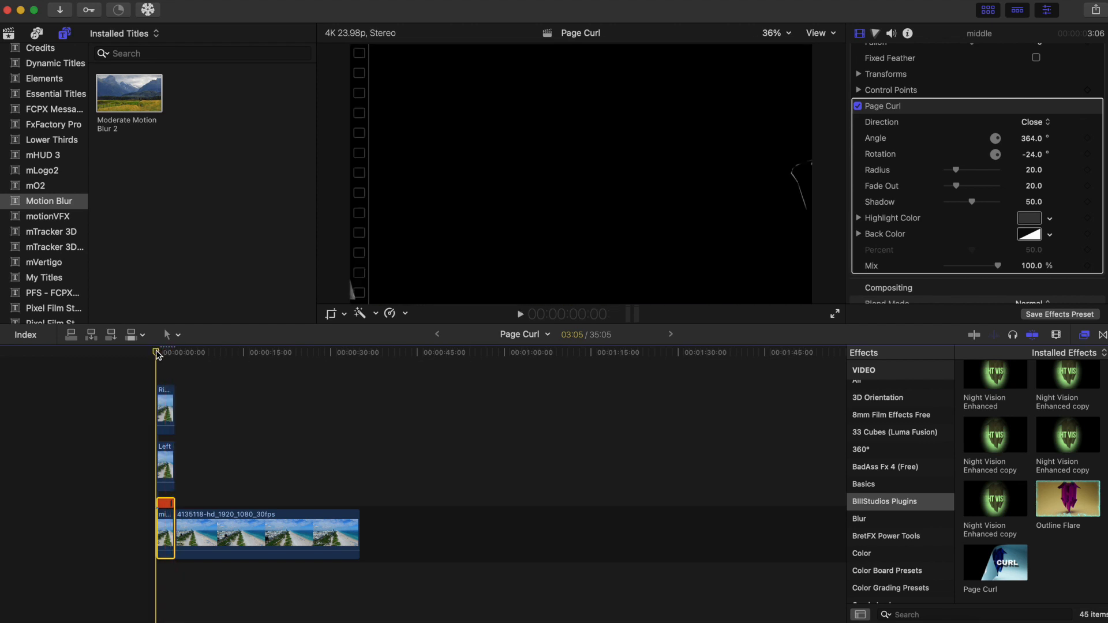
Step: Trim the start of the Right clip to a duration of 1:21 and the Left and middle clips to 1:25
left_click_drag(161, 393, 163, 394)
left_click_drag(165, 395, 172, 395)
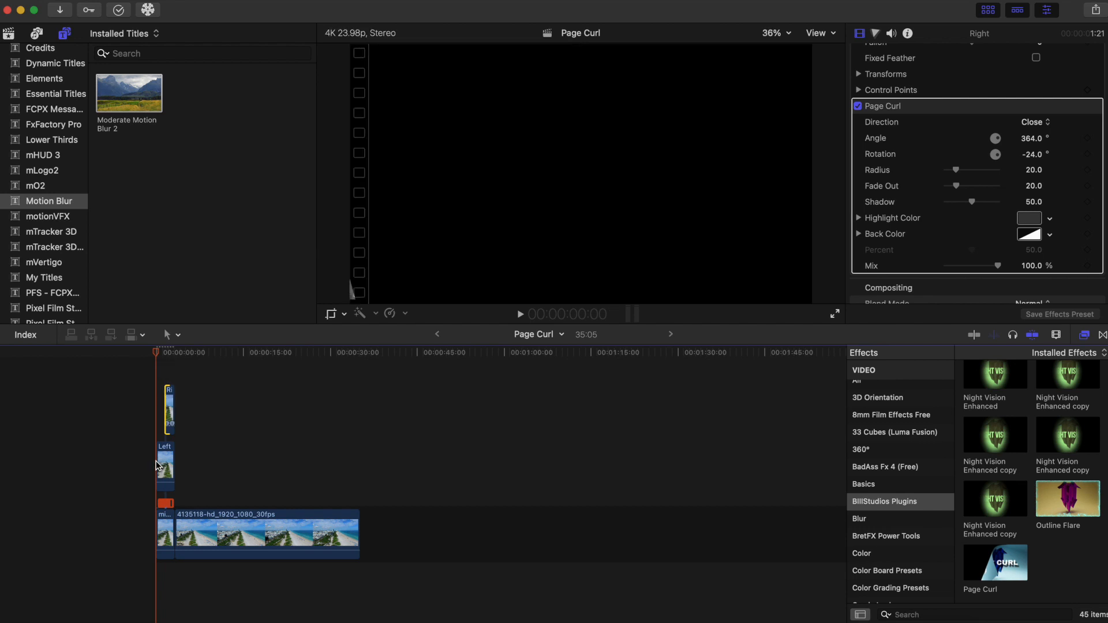
left_click_drag(159, 459, 165, 460)
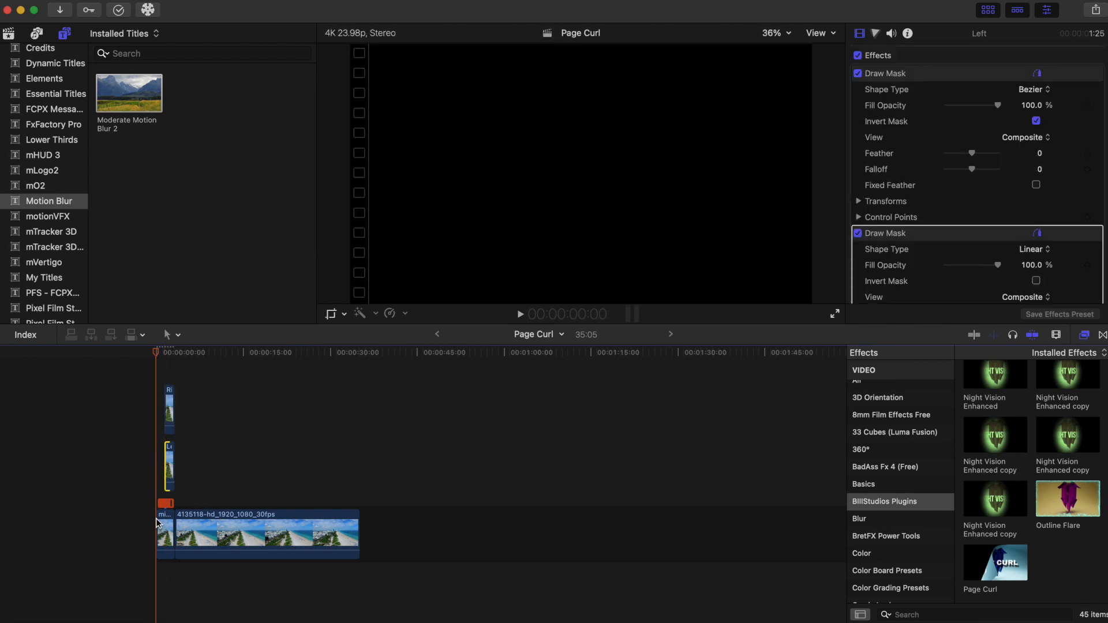
left_click_drag(158, 520, 158, 520)
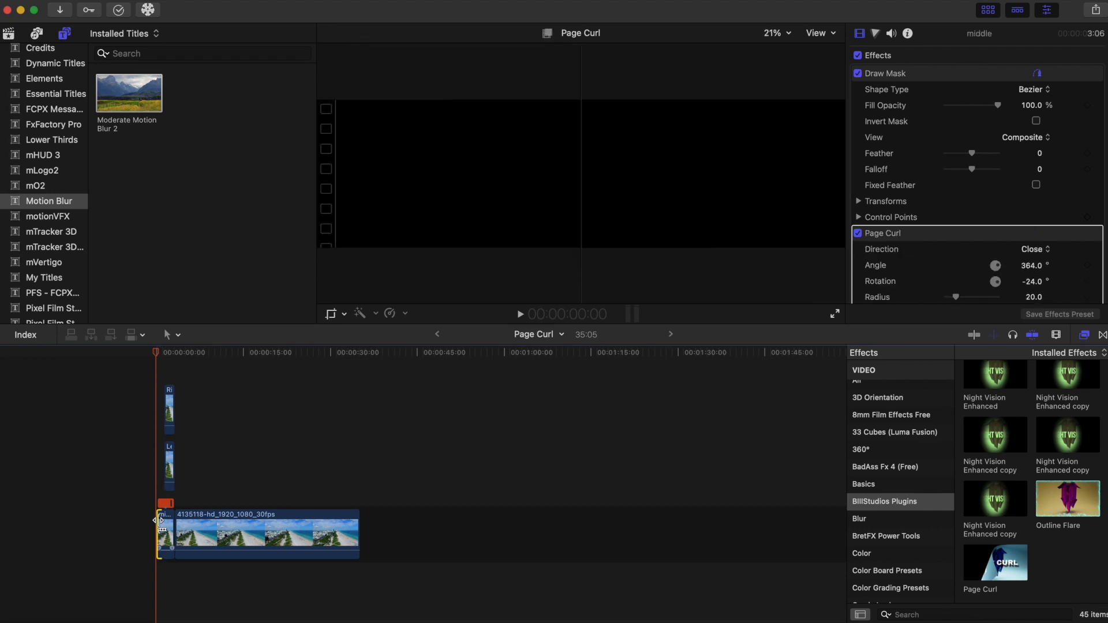
left_click_drag(159, 520, 165, 525)
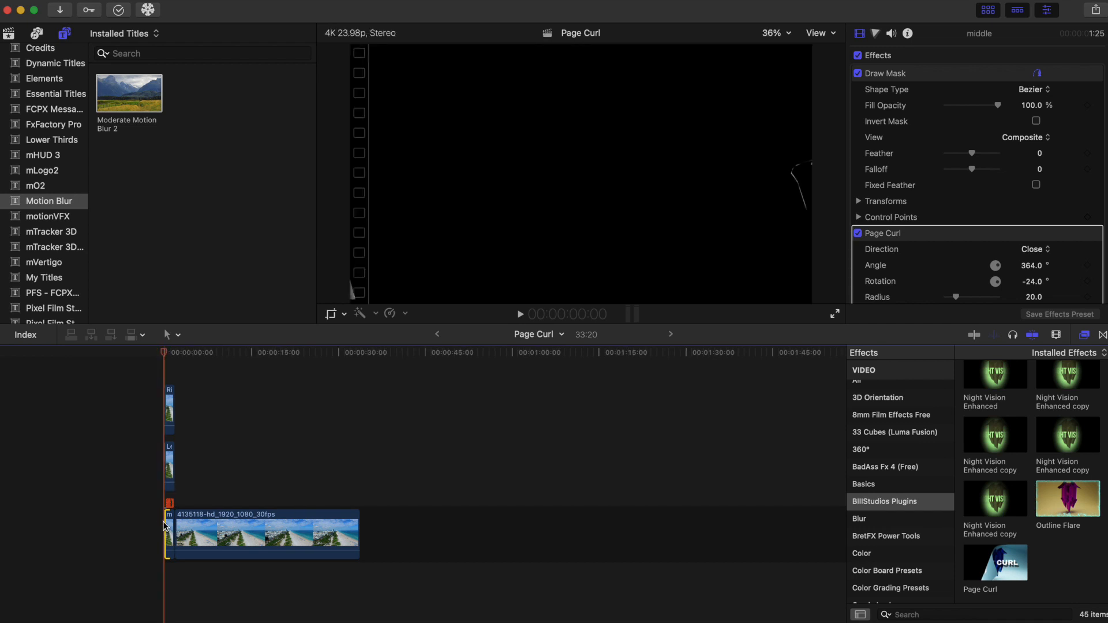
Step: Play the faster page curl reveal and return the playhead to the start of the timeline
key("space")
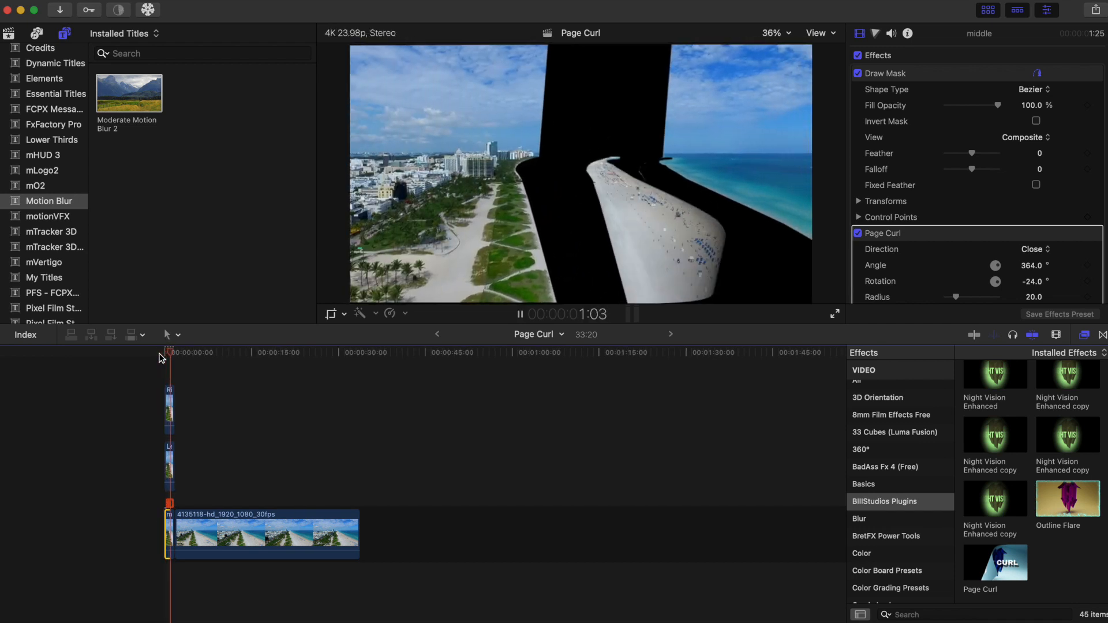
key("space")
left_click_drag(185, 357, 167, 358)
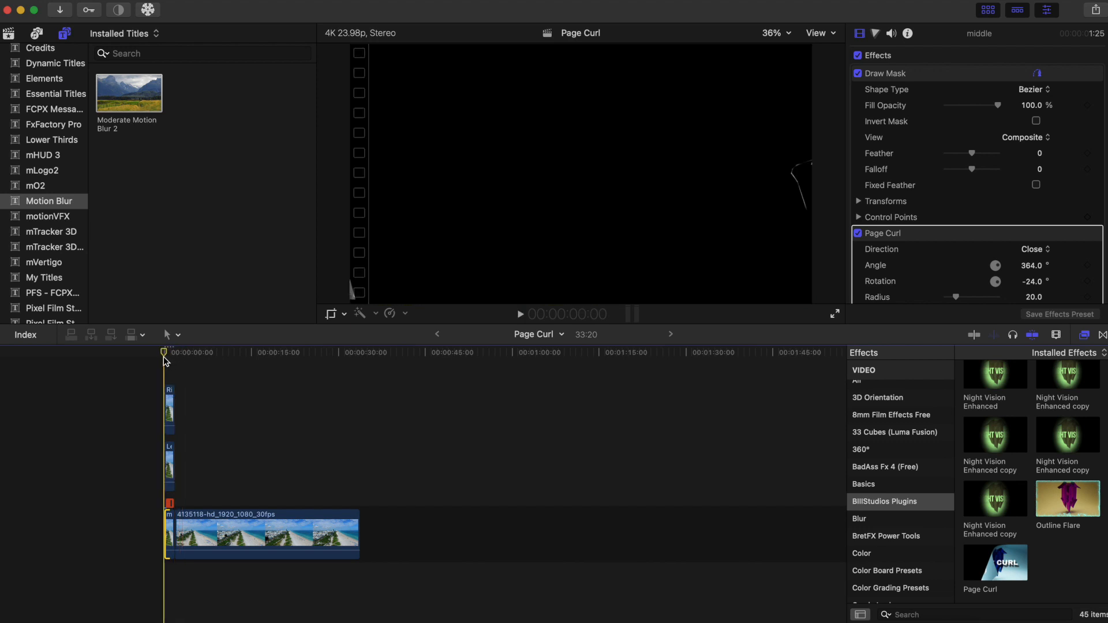
Step: Add the Moderate Motion Blur 2 title above the Right clip at the start of the timeline and play the blurred animation
scroll(34, 169, "up", 5)
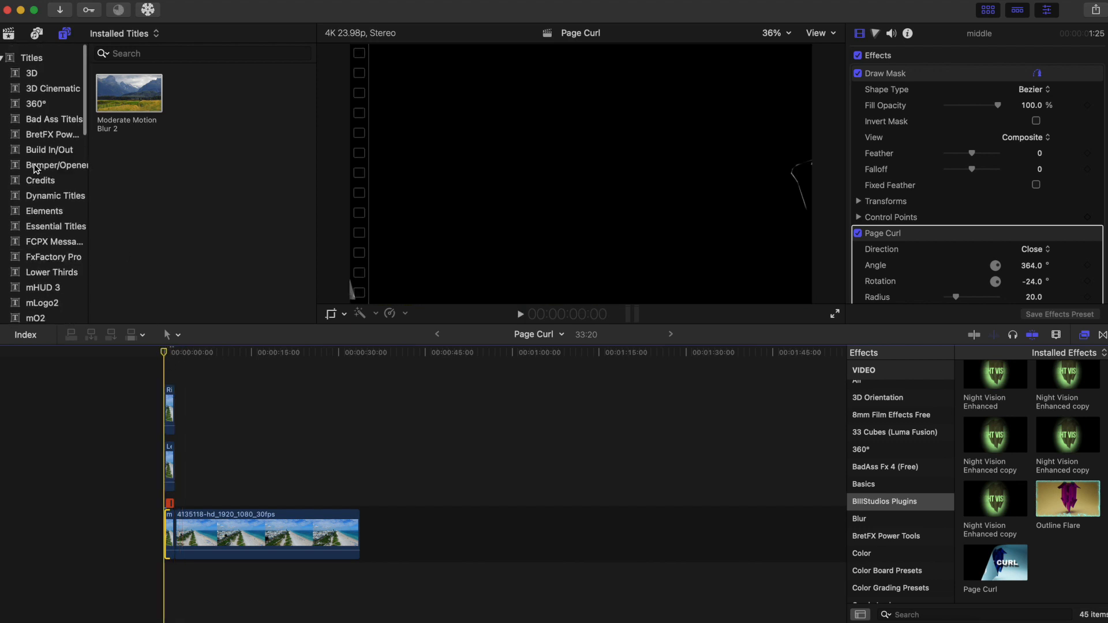
left_click(25, 52)
scroll(25, 137, "down", 8)
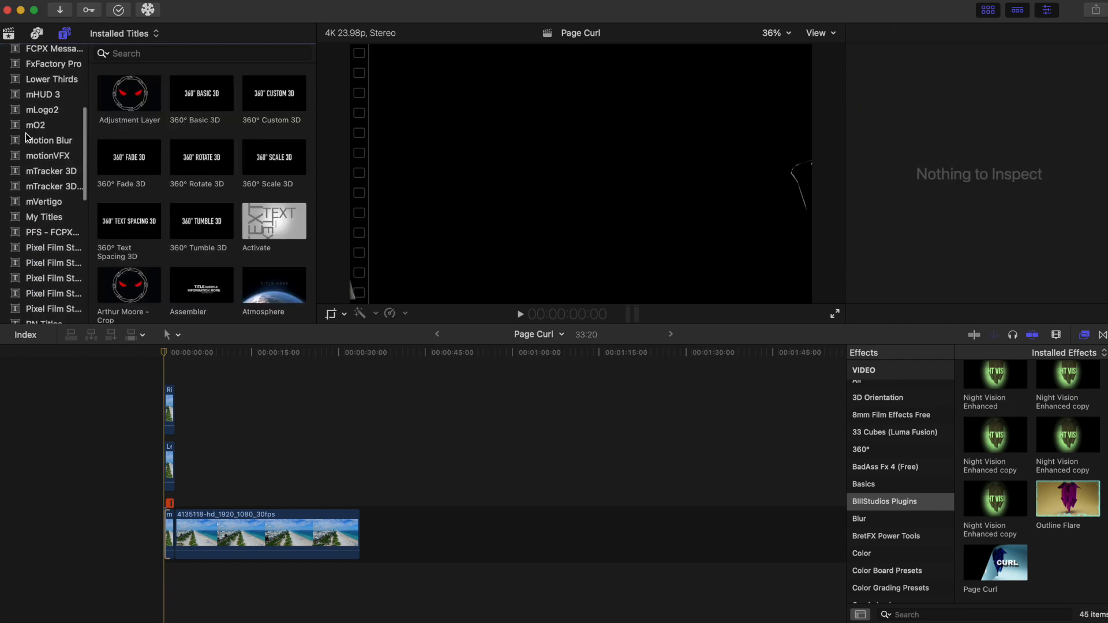
left_click(39, 117)
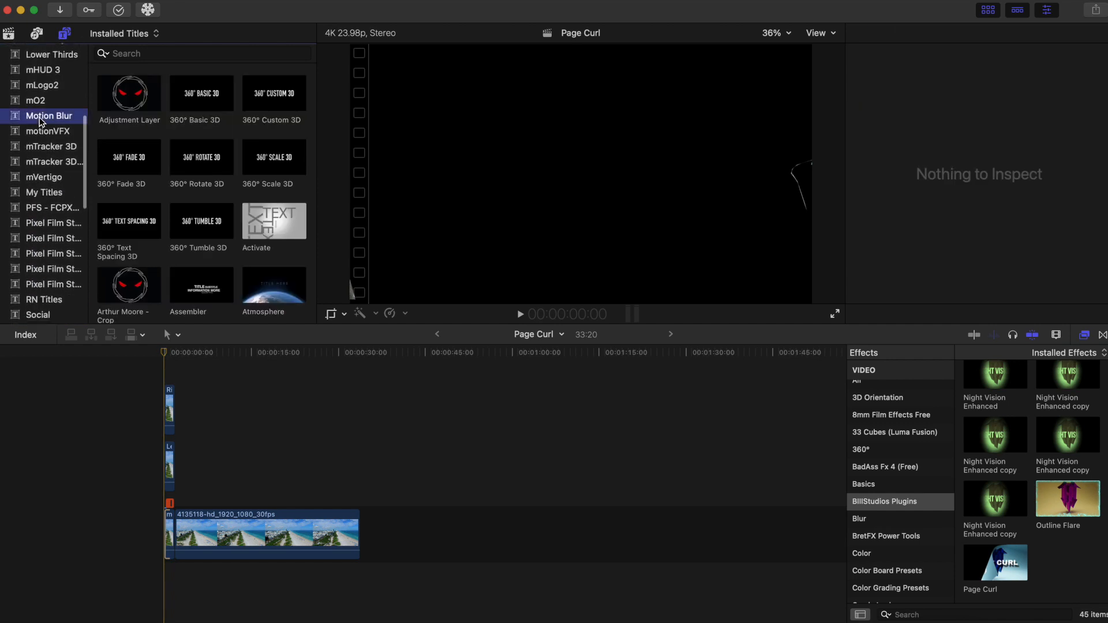
left_click_drag(120, 84, 164, 373)
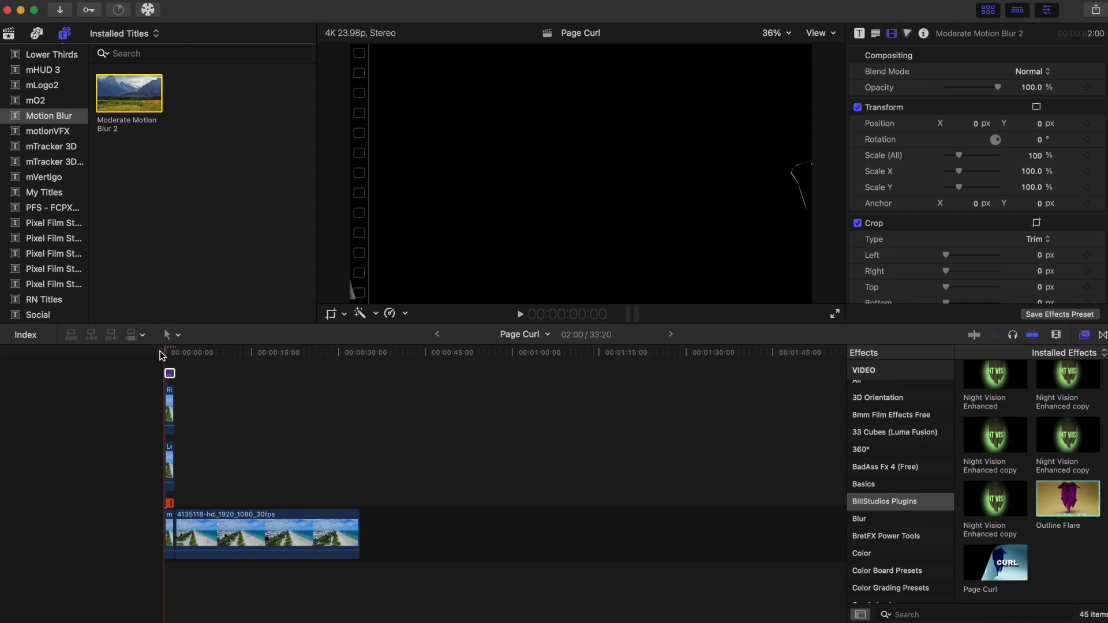
key("space")
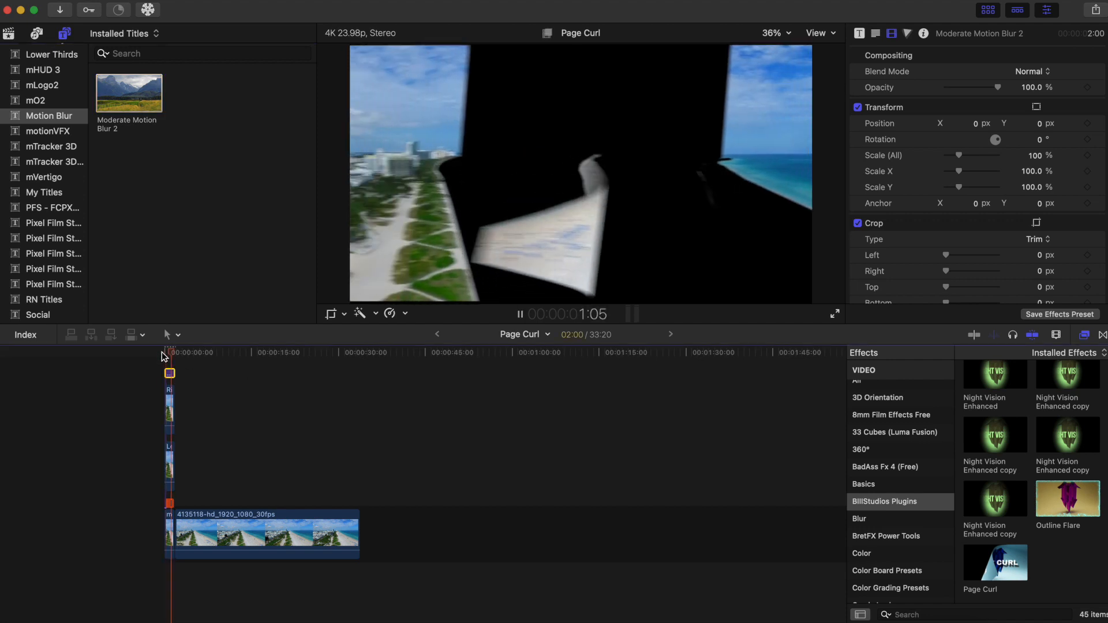